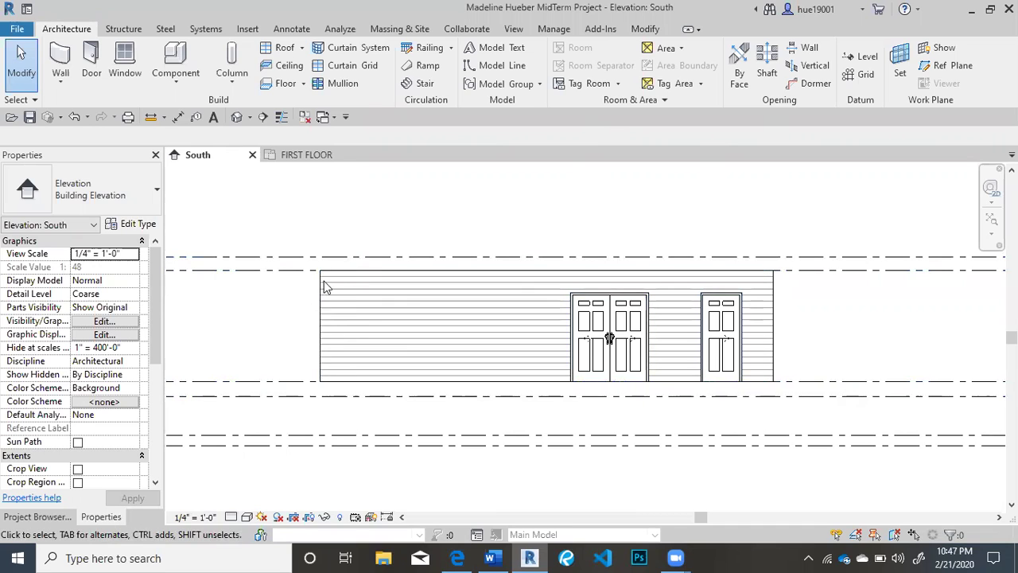
- Select the 36' Exterior - Wood Siding on Wood Stud wall in the South elevation
{"action": "left_click", "coordinate": [532, 299]}
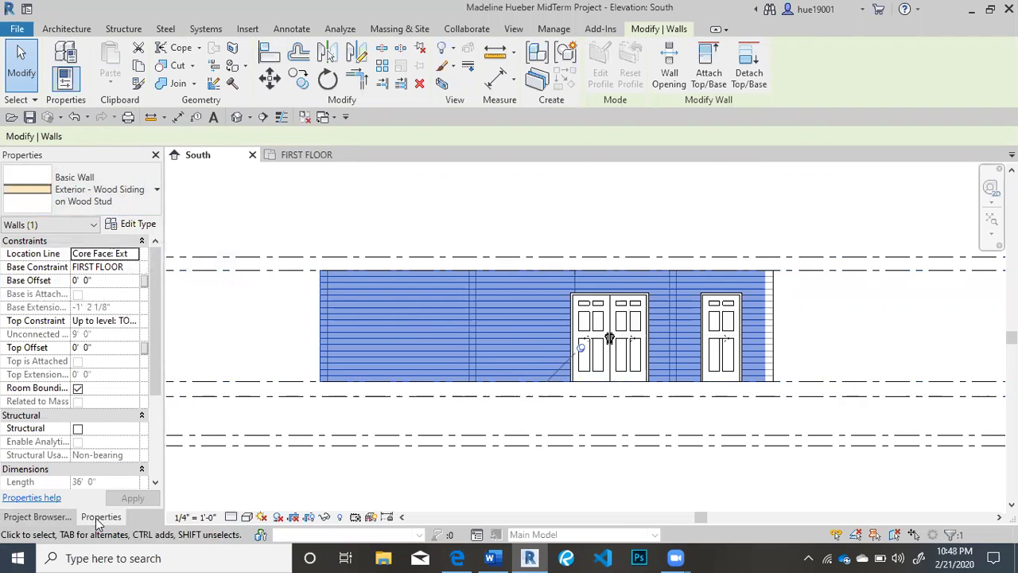
- Open the wall type's Edit Assembly layer structure, narrow the dialog and show the section preview
{"action": "left_click", "coordinate": [127, 226]}
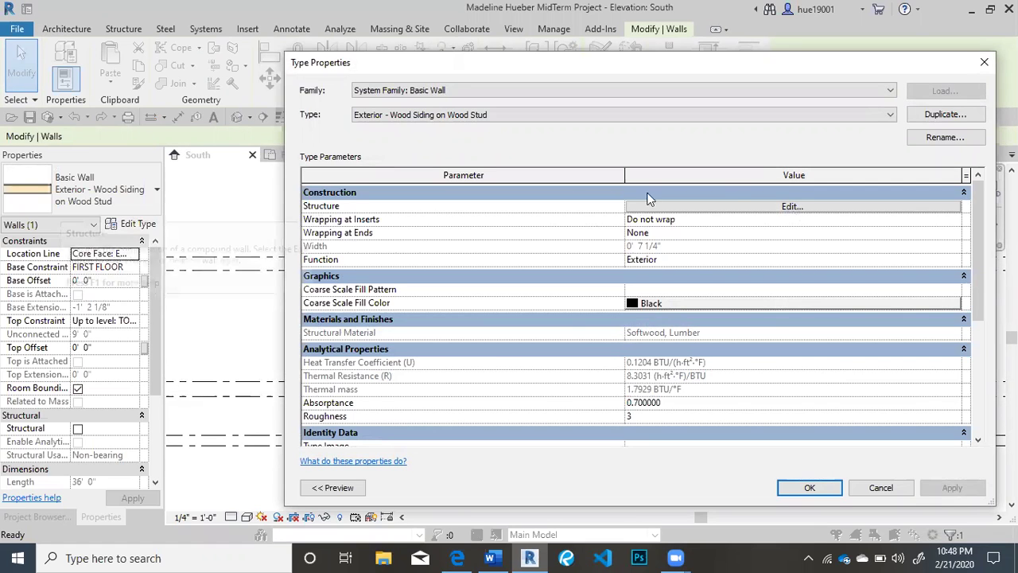
{"action": "left_click", "coordinate": [714, 208]}
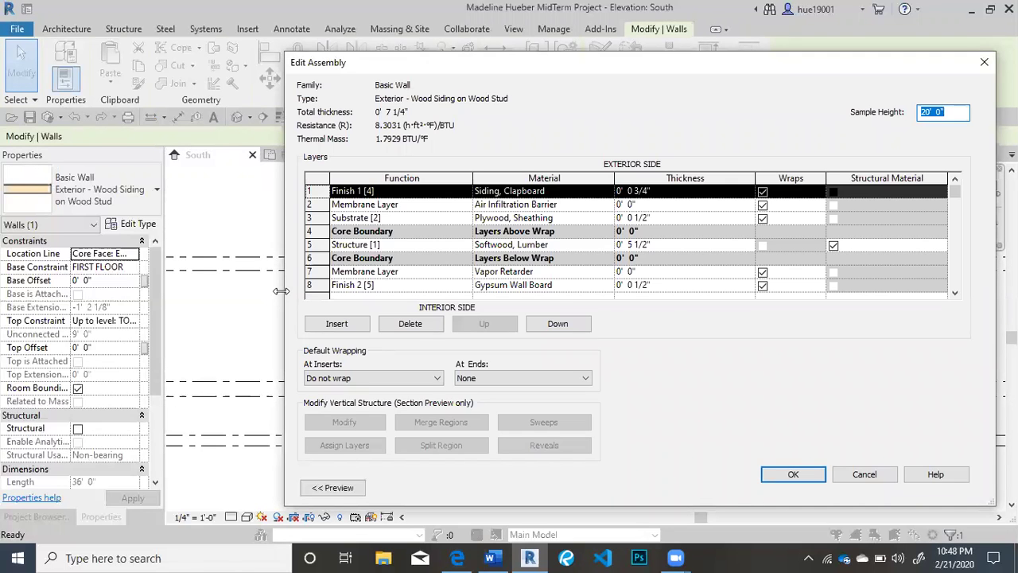
{"action": "left_click_drag", "start_coordinate": [280, 292], "coordinate": [459, 291]}
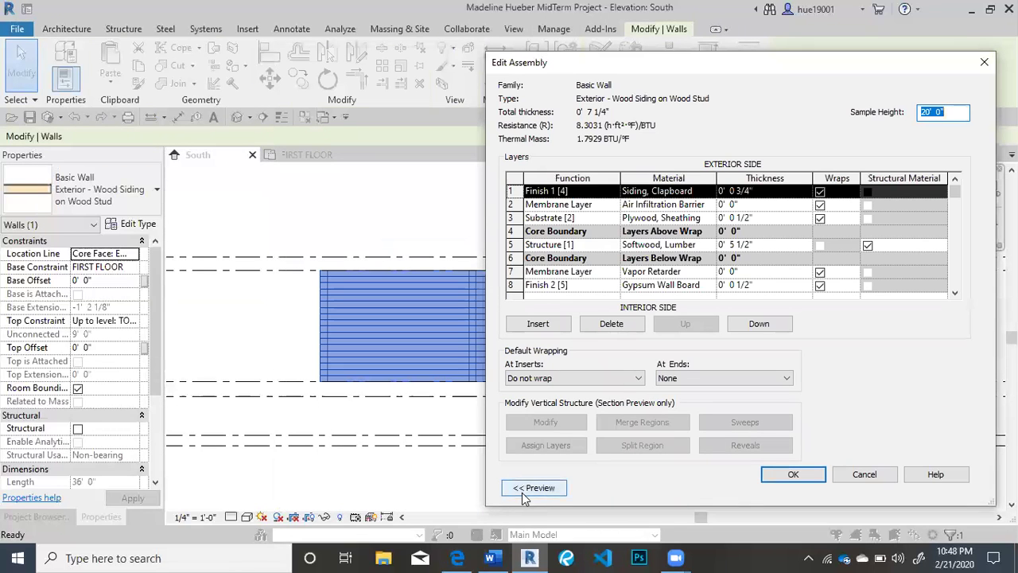
{"action": "left_click", "coordinate": [525, 487]}
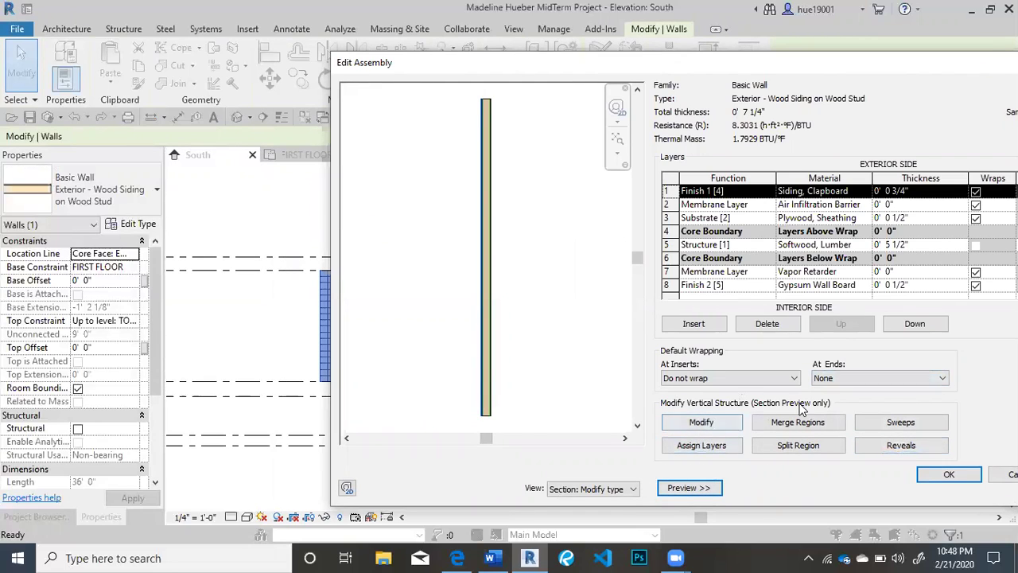
- Toggle the preview off and on, and switch its view to Floor Plan and back to Section
{"action": "left_click", "coordinate": [690, 488]}
{"action": "left_click", "coordinate": [541, 486]}
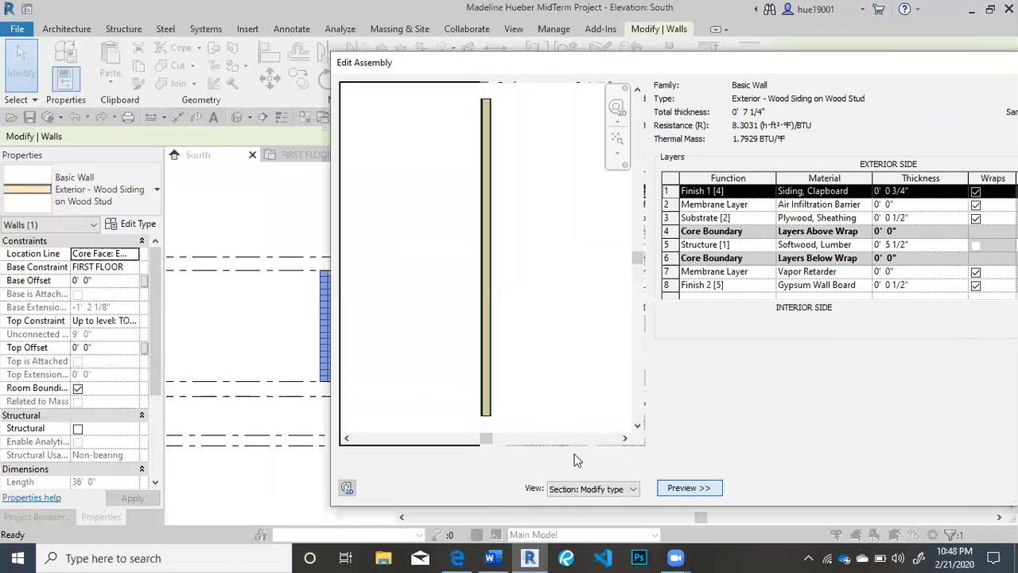
{"action": "left_click", "coordinate": [722, 425]}
{"action": "scroll", "coordinate": [482, 403], "scroll_direction": "up", "scroll_amount": 5}
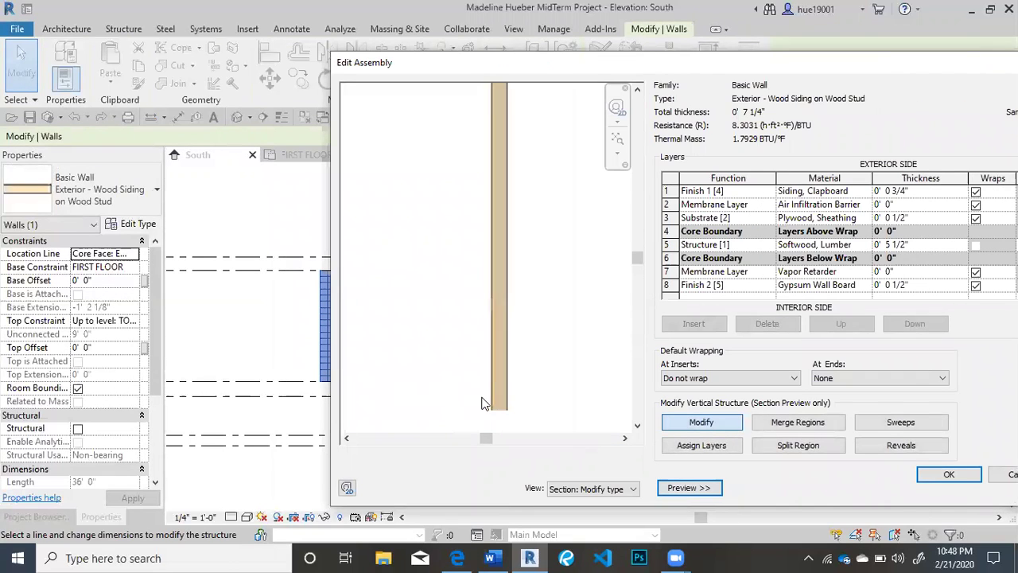
{"action": "scroll", "coordinate": [589, 358], "scroll_direction": "down", "scroll_amount": 3}
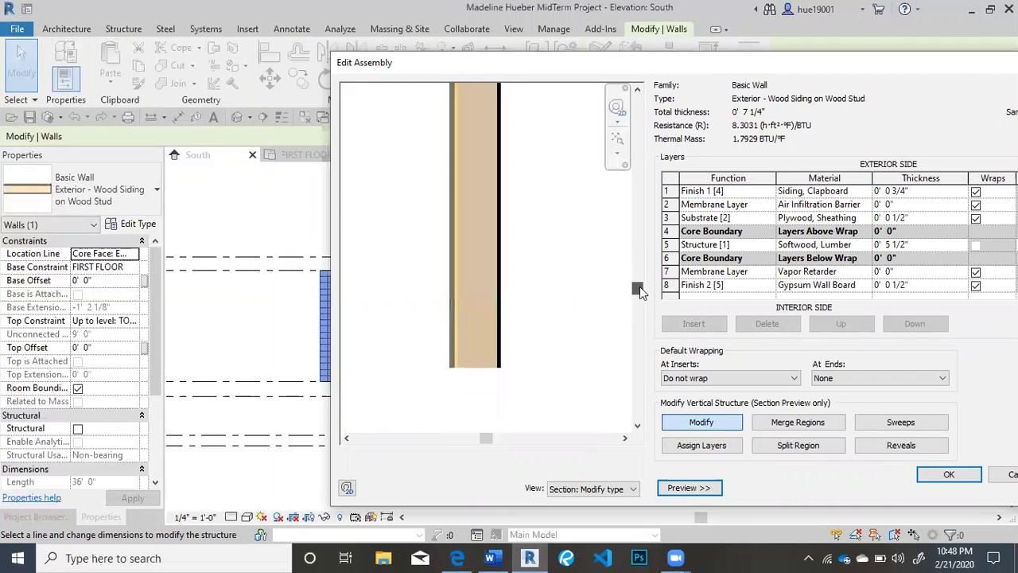
{"action": "left_click", "coordinate": [578, 489]}
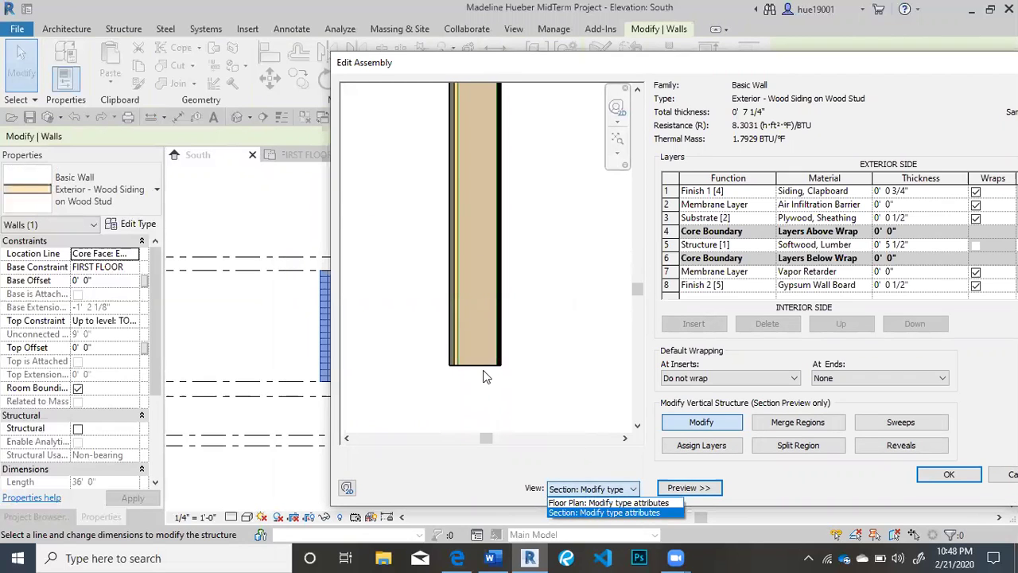
{"action": "left_click", "coordinate": [591, 502]}
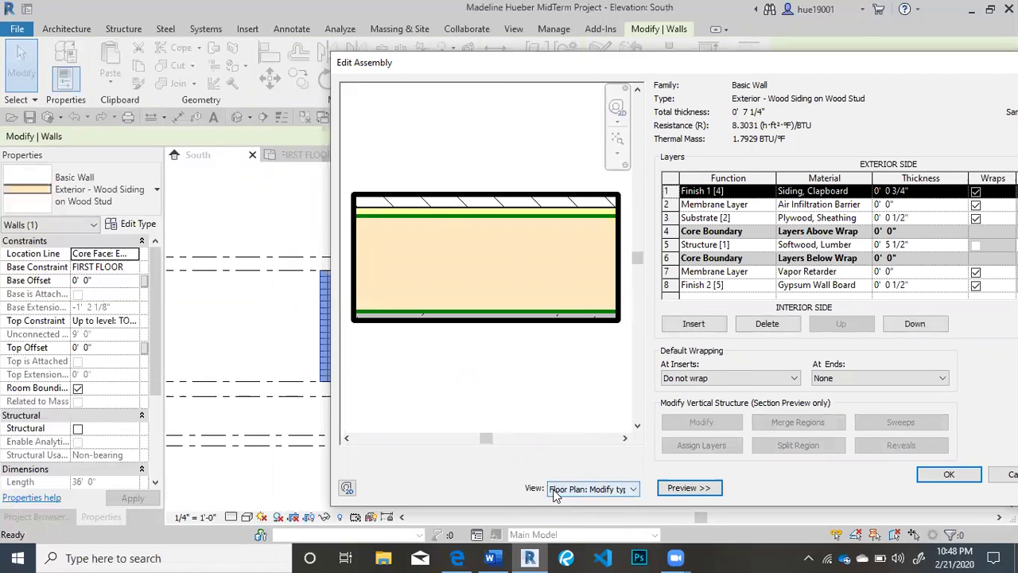
{"action": "left_click", "coordinate": [554, 489]}
{"action": "left_click", "coordinate": [569, 512]}
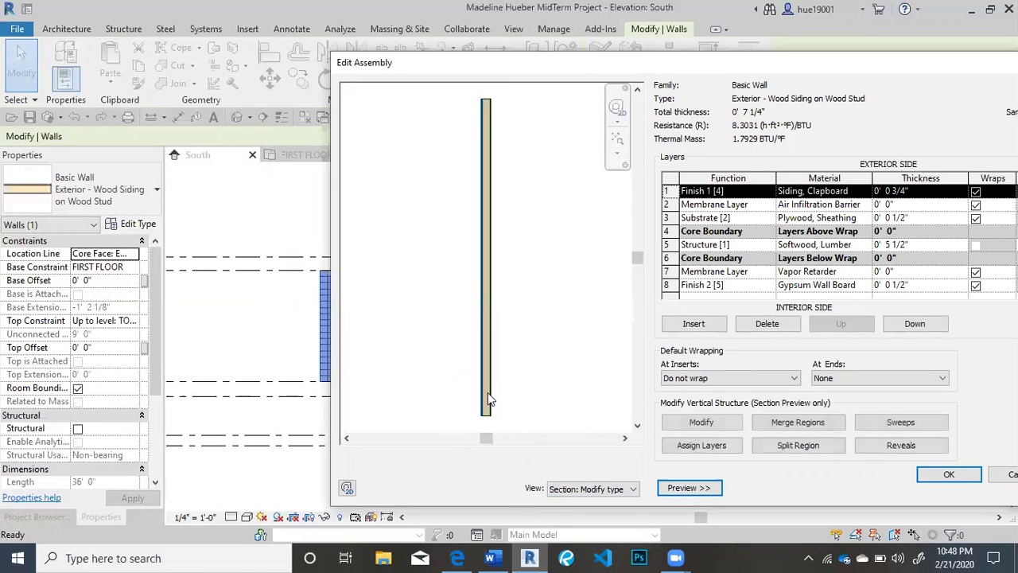
- Zoom and scroll the section preview down to the wall's base
{"action": "scroll", "coordinate": [479, 395], "scroll_direction": "up", "scroll_amount": 3}
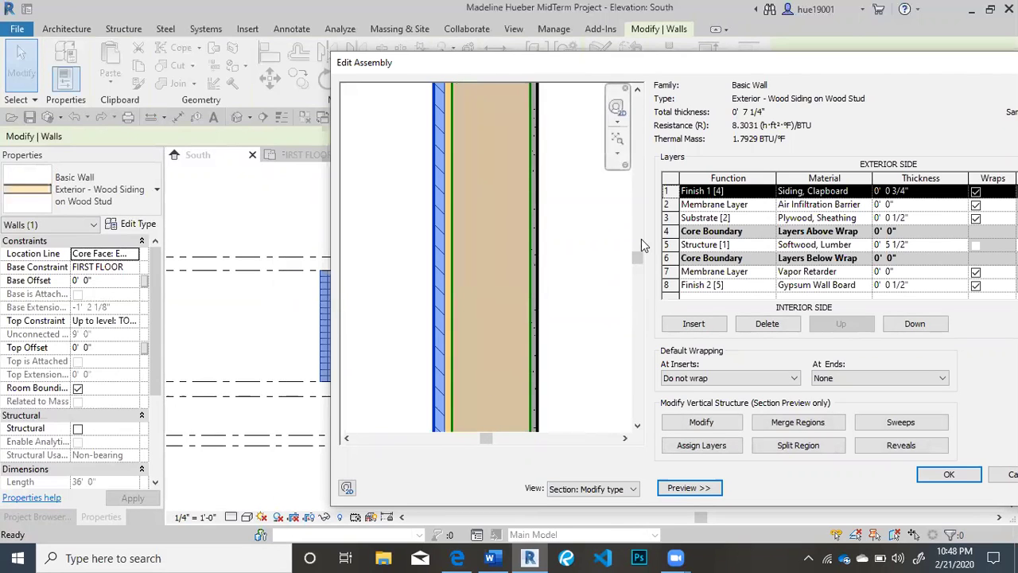
{"action": "left_click_drag", "start_coordinate": [637, 258], "coordinate": [637, 342]}
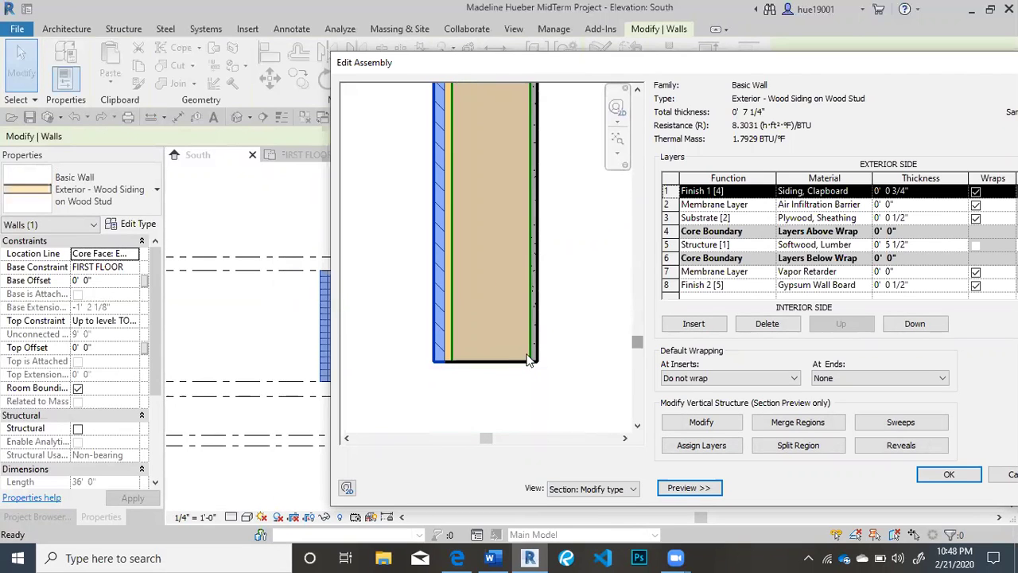
{"action": "scroll", "coordinate": [477, 375], "scroll_direction": "up", "scroll_amount": 3}
{"action": "scroll", "coordinate": [422, 377], "scroll_direction": "up", "scroll_amount": 3}
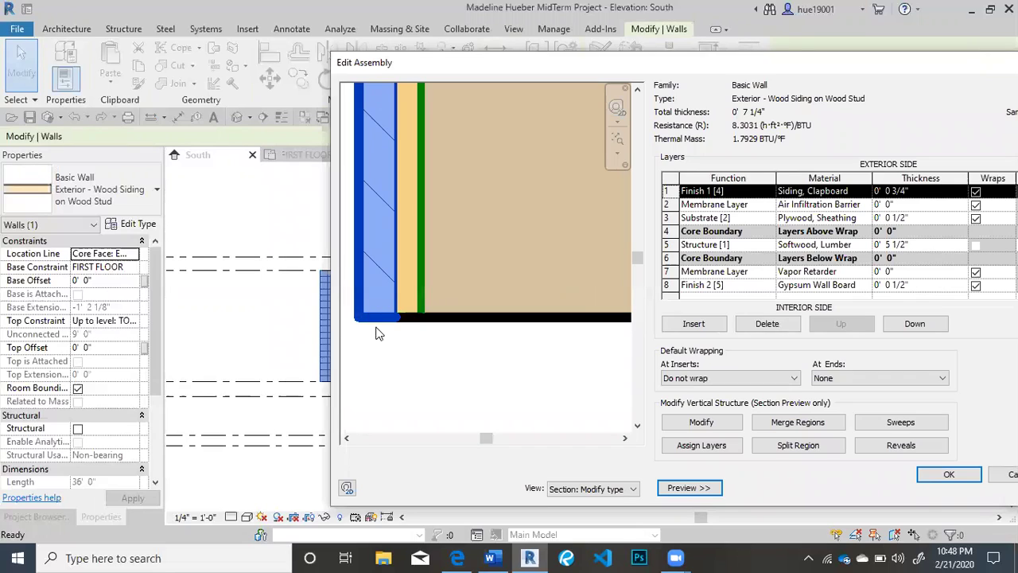
- Under Modify Vertical Structure, select the Finish layer's bottom boundary to reveal its padlock
{"action": "left_click", "coordinate": [683, 420]}
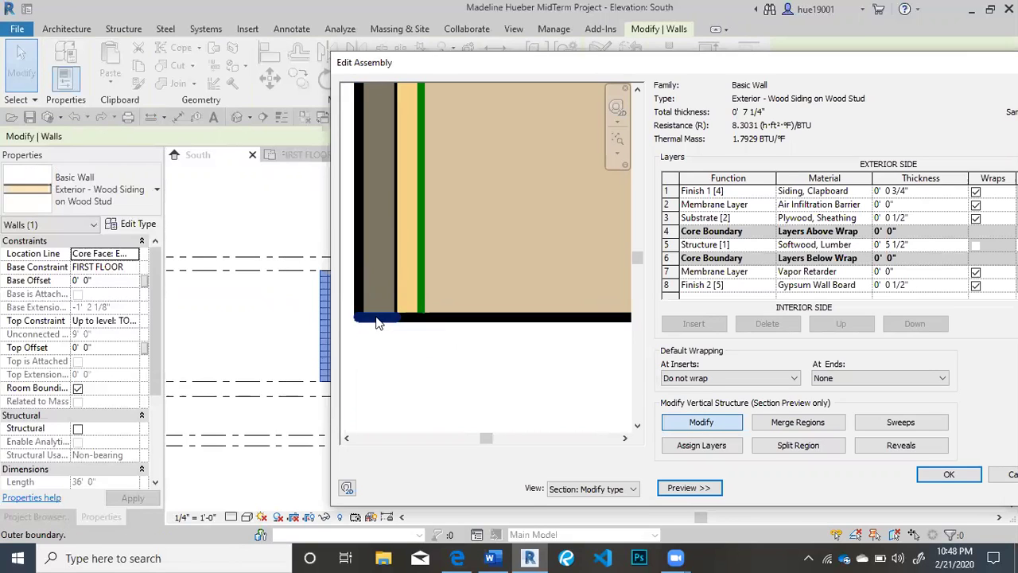
{"action": "scroll", "coordinate": [378, 320], "scroll_direction": "up", "scroll_amount": 3}
{"action": "left_click_drag", "start_coordinate": [484, 438], "coordinate": [466, 438]}
{"action": "left_click", "coordinate": [443, 326]}
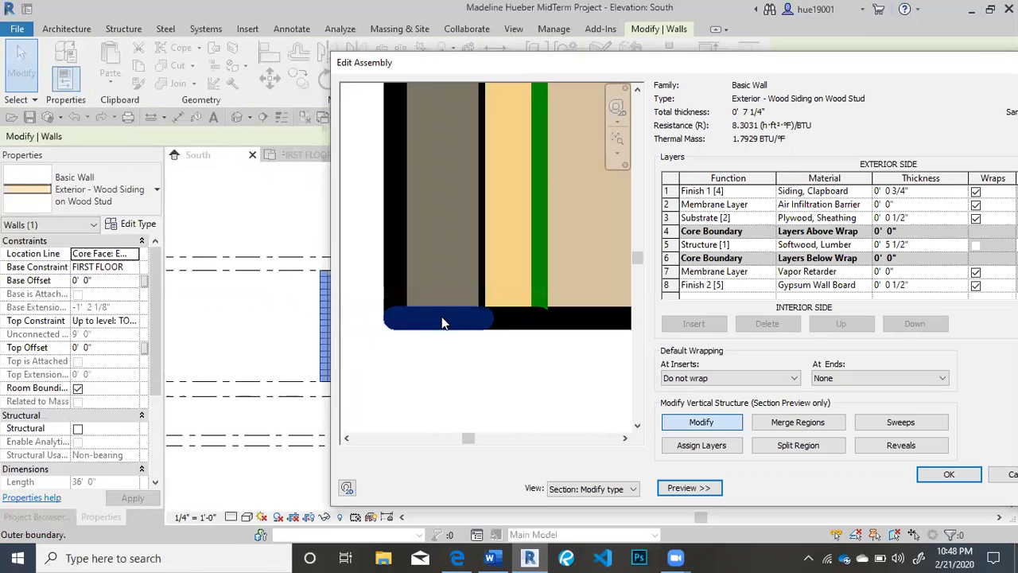
{"action": "scroll", "coordinate": [461, 205], "scroll_direction": "down", "scroll_amount": 3}
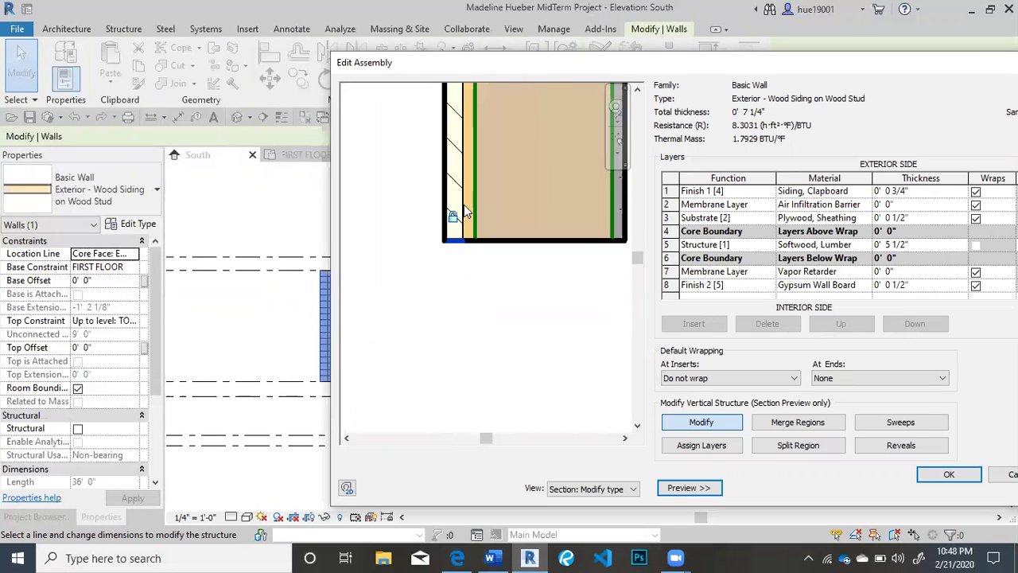
{"action": "left_click_drag", "start_coordinate": [637, 259], "coordinate": [637, 215]}
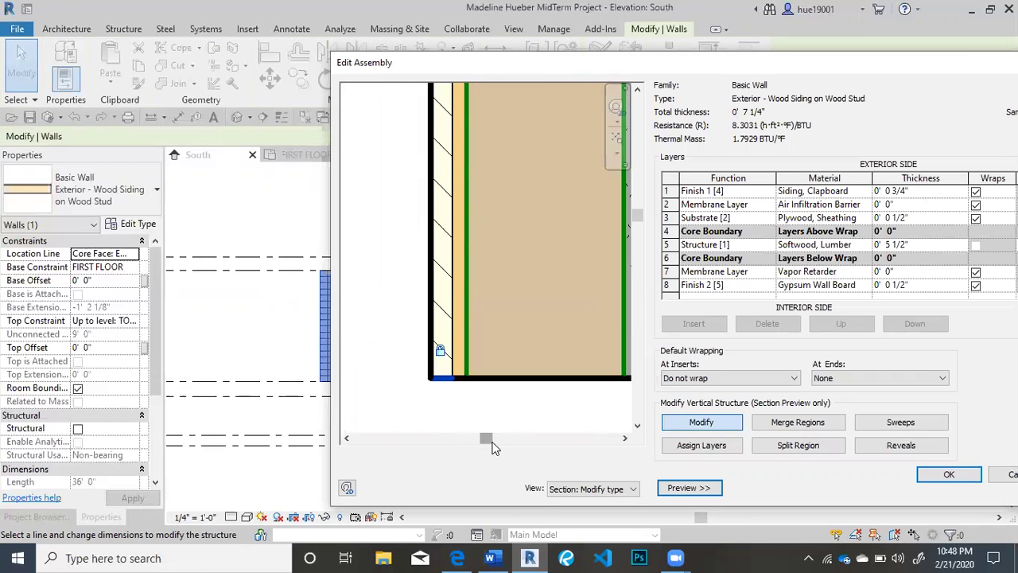
{"action": "left_click_drag", "start_coordinate": [491, 443], "coordinate": [501, 442]}
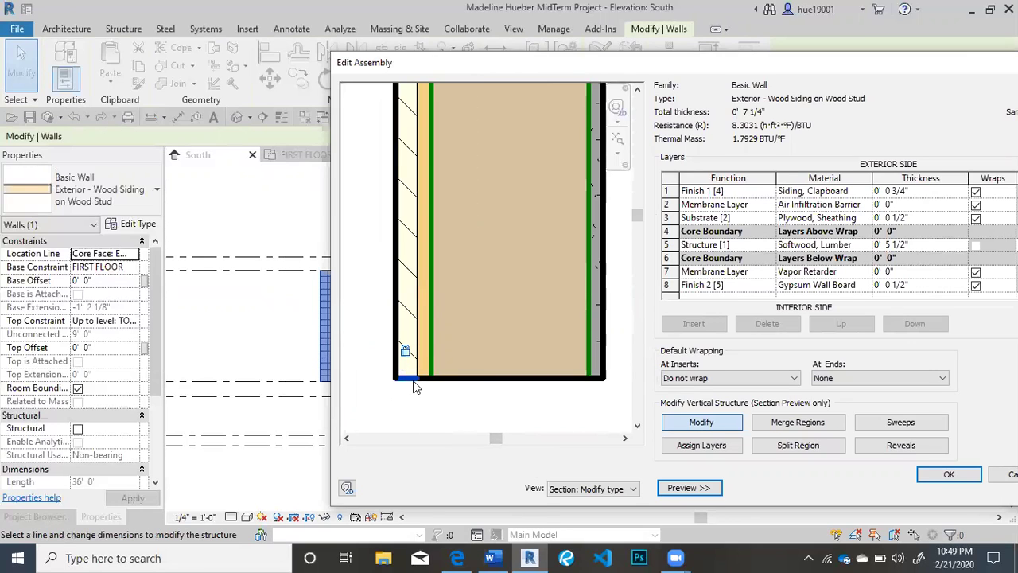
{"action": "scroll", "coordinate": [438, 343], "scroll_direction": "down", "scroll_amount": 5}
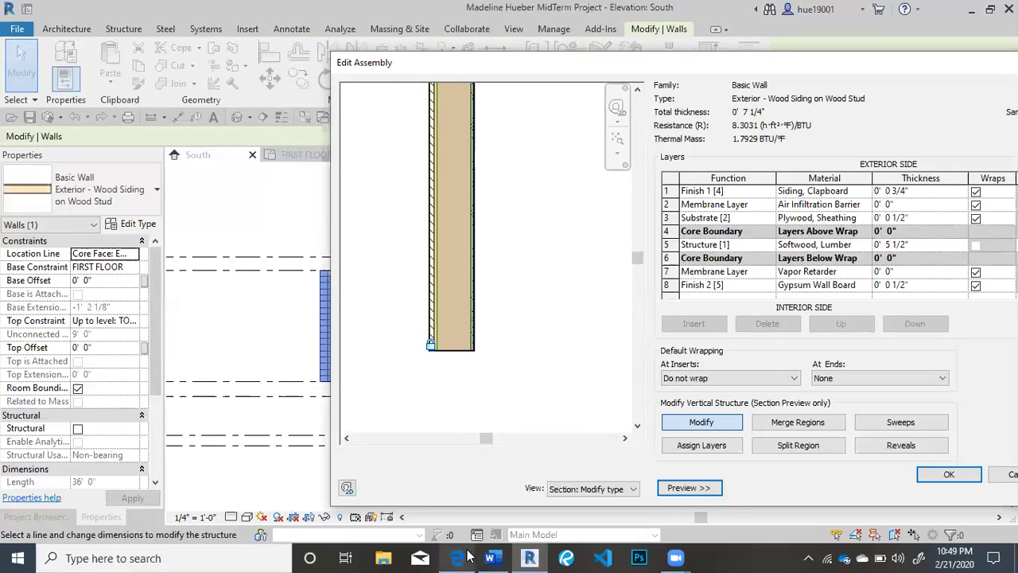
- Open MIDTERM REDLINES 05- WALL SECTION PDF from Fall 2019 > Building Information Modeling 1 > MIDTERM PROJECT FILES
{"action": "left_click", "coordinate": [383, 558]}
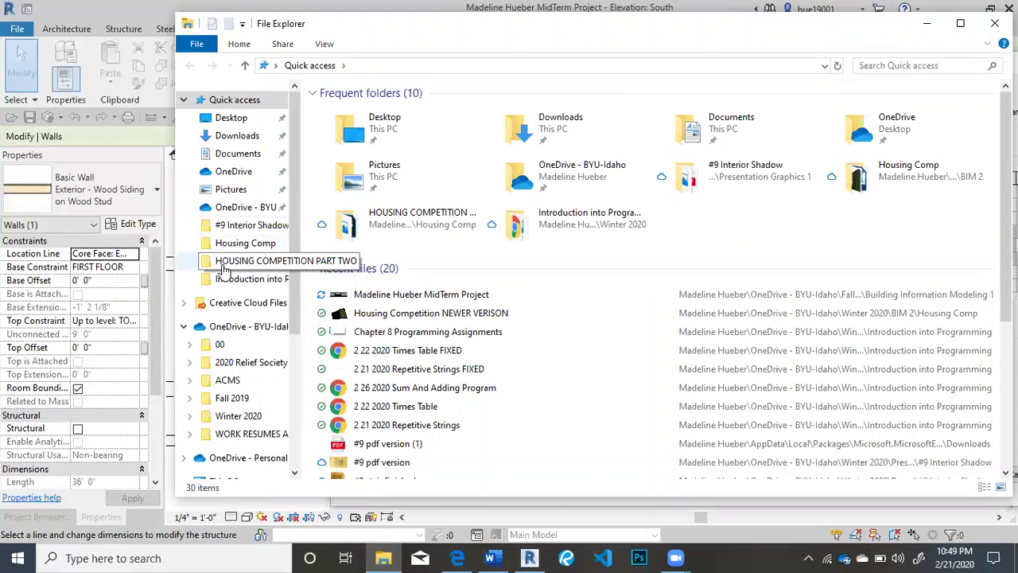
{"action": "left_click", "coordinate": [243, 207]}
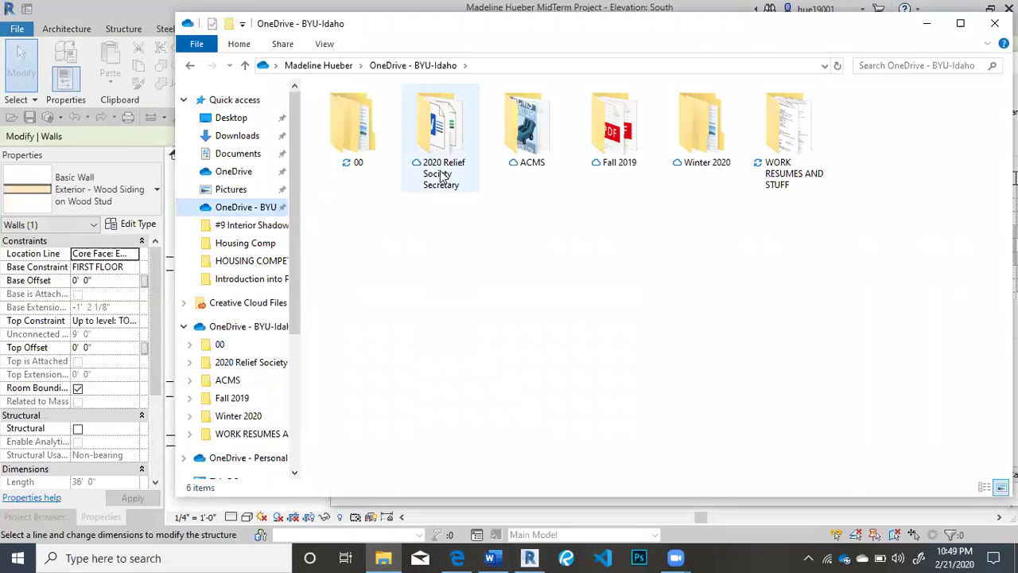
{"action": "left_click", "coordinate": [643, 135]}
{"action": "double_click", "coordinate": [643, 134]}
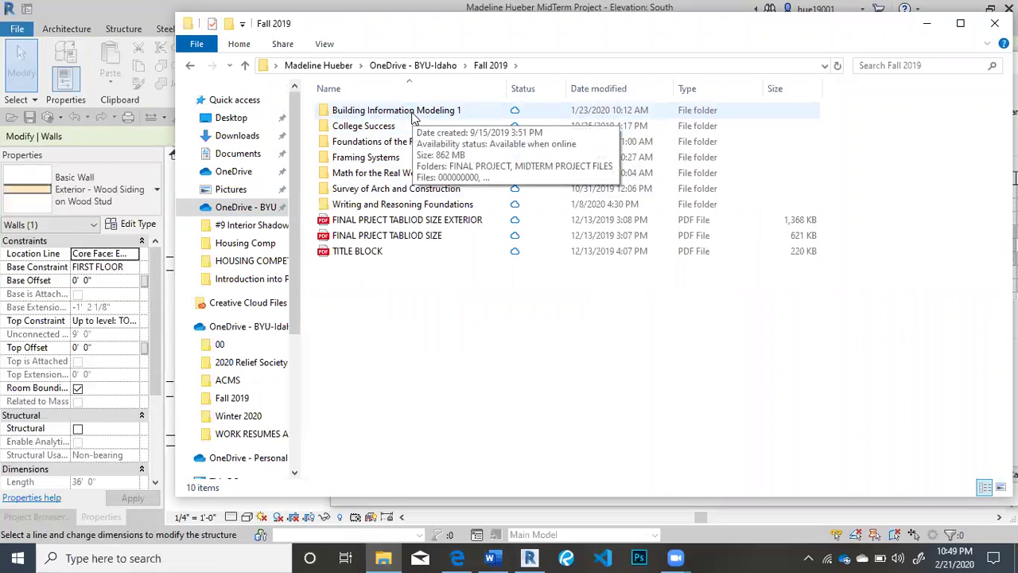
{"action": "double_click", "coordinate": [412, 117]}
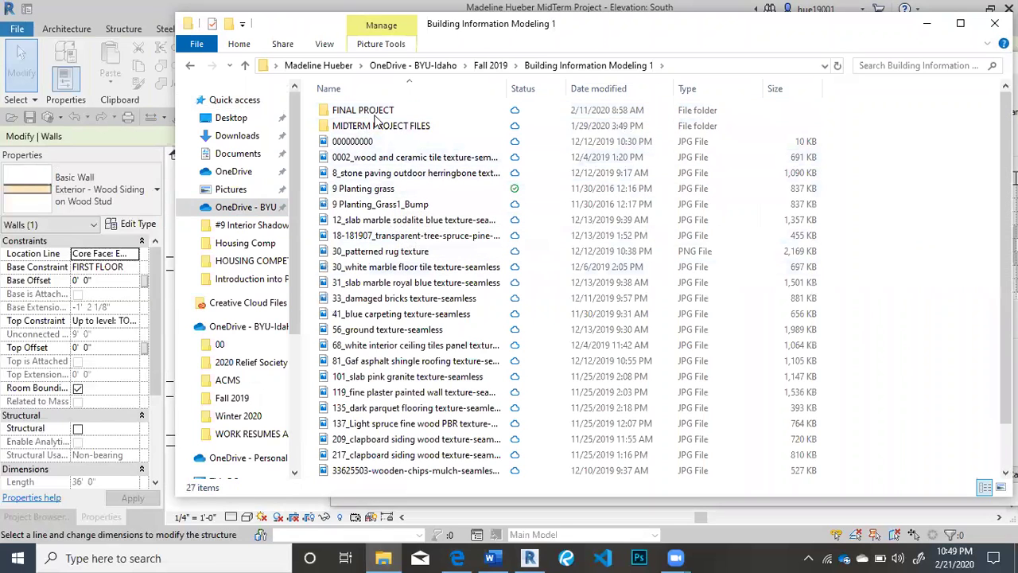
{"action": "double_click", "coordinate": [382, 125]}
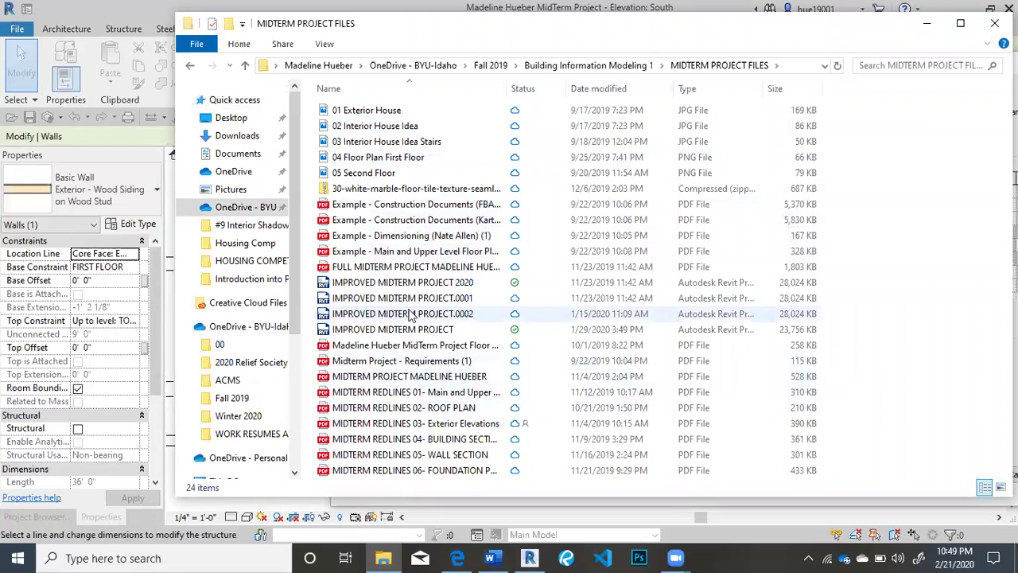
{"action": "left_click", "coordinate": [426, 455]}
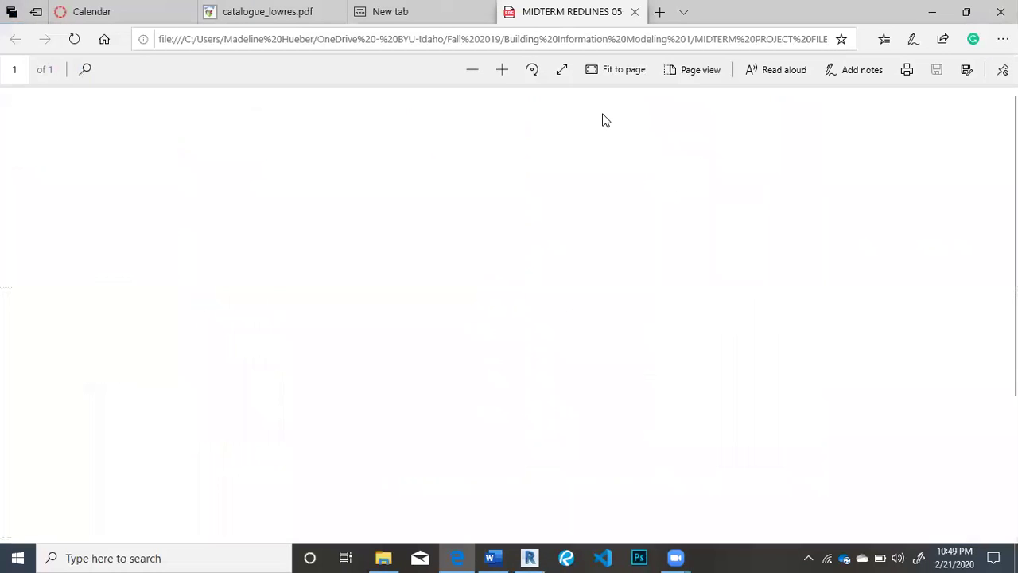
- Zoom into the wall section PDF and scroll through the siding and foundation details
{"action": "left_click", "coordinate": [502, 70]}
{"action": "left_click", "coordinate": [502, 70]}
{"action": "left_click", "coordinate": [502, 70]}
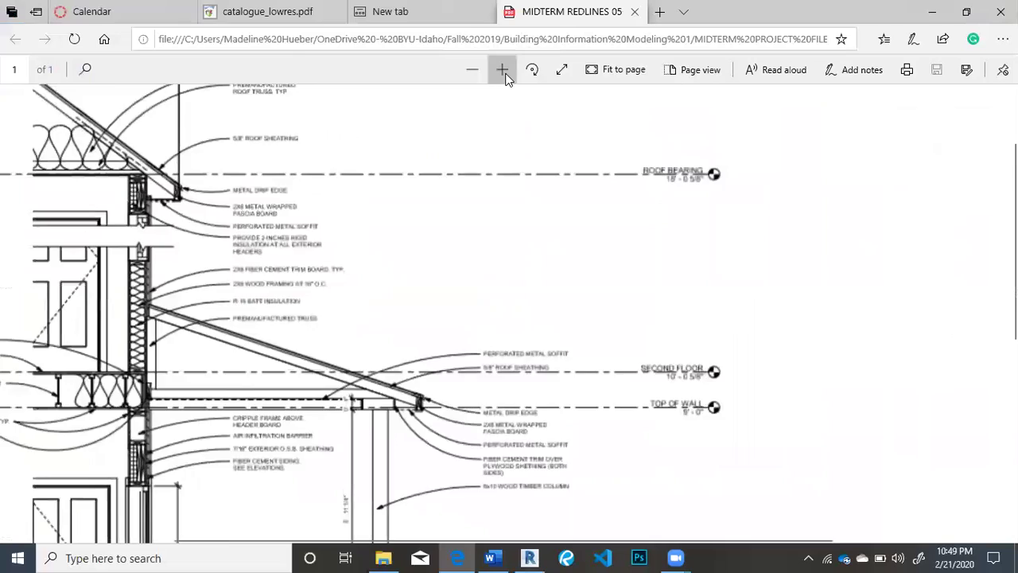
{"action": "scroll", "coordinate": [382, 335], "scroll_direction": "down", "scroll_amount": 6}
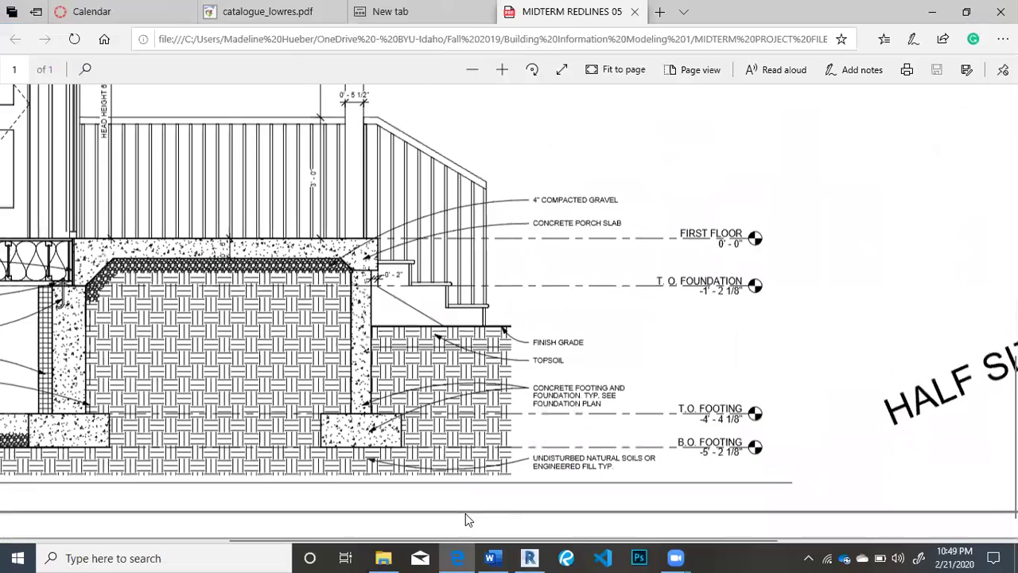
{"action": "scroll", "coordinate": [346, 233], "scroll_direction": "left", "scroll_amount": 5}
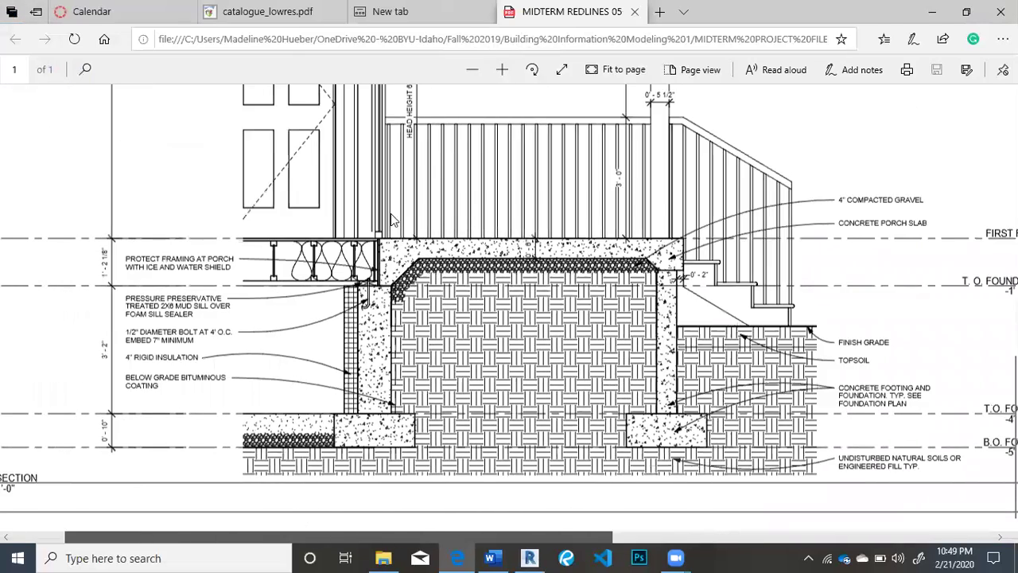
{"action": "scroll", "coordinate": [350, 247], "scroll_direction": "up", "scroll_amount": 8}
{"action": "scroll", "coordinate": [358, 274], "scroll_direction": "down", "scroll_amount": 5}
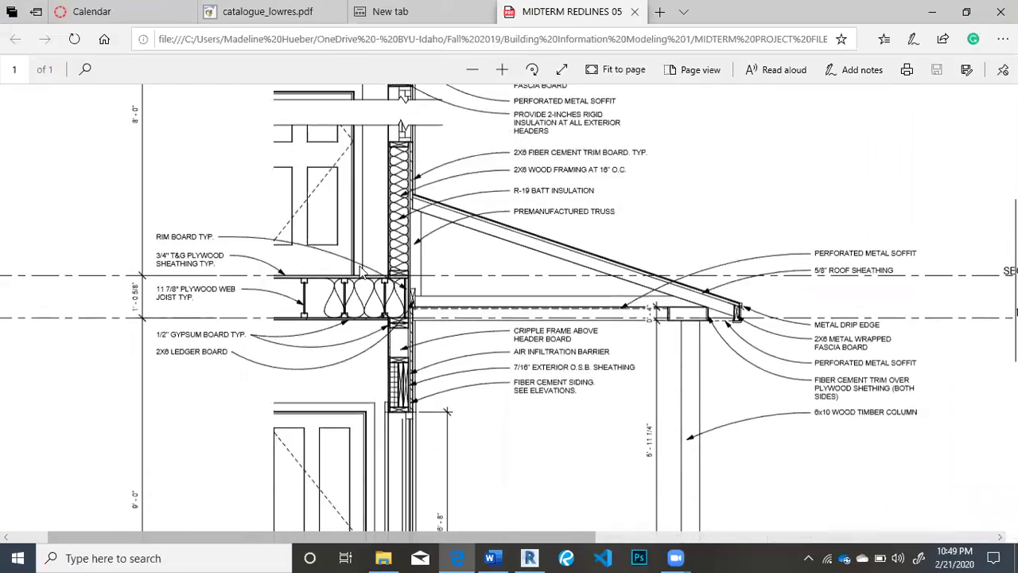
{"action": "scroll", "coordinate": [366, 262], "scroll_direction": "down", "scroll_amount": 4}
{"action": "scroll", "coordinate": [379, 239], "scroll_direction": "up", "scroll_amount": 2}
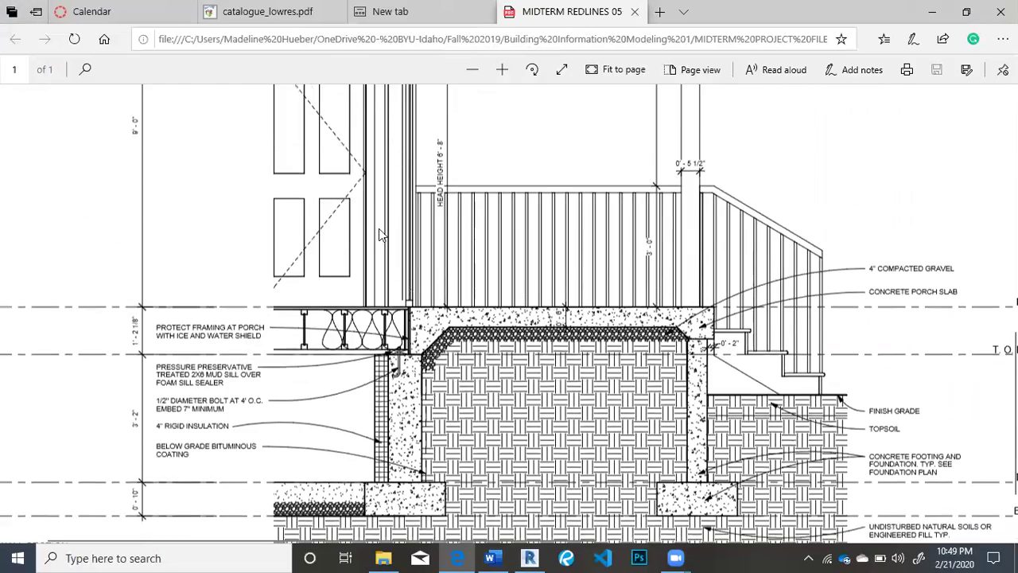
{"action": "scroll", "coordinate": [381, 238], "scroll_direction": "up", "scroll_amount": 3, "text": "ctrl"}
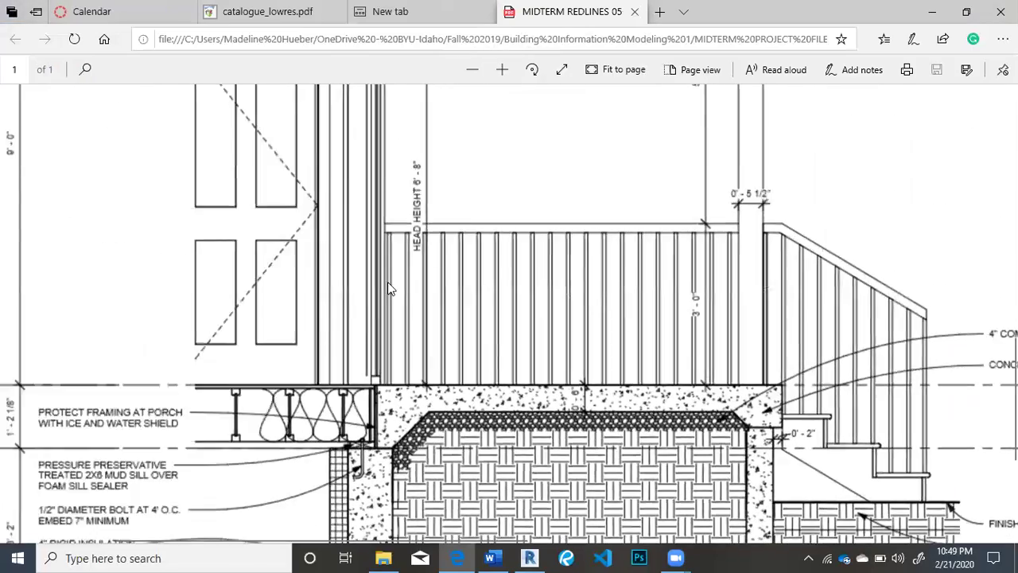
{"action": "scroll", "coordinate": [390, 288], "scroll_direction": "up", "scroll_amount": 5}
{"action": "scroll", "coordinate": [378, 290], "scroll_direction": "down", "scroll_amount": 1}
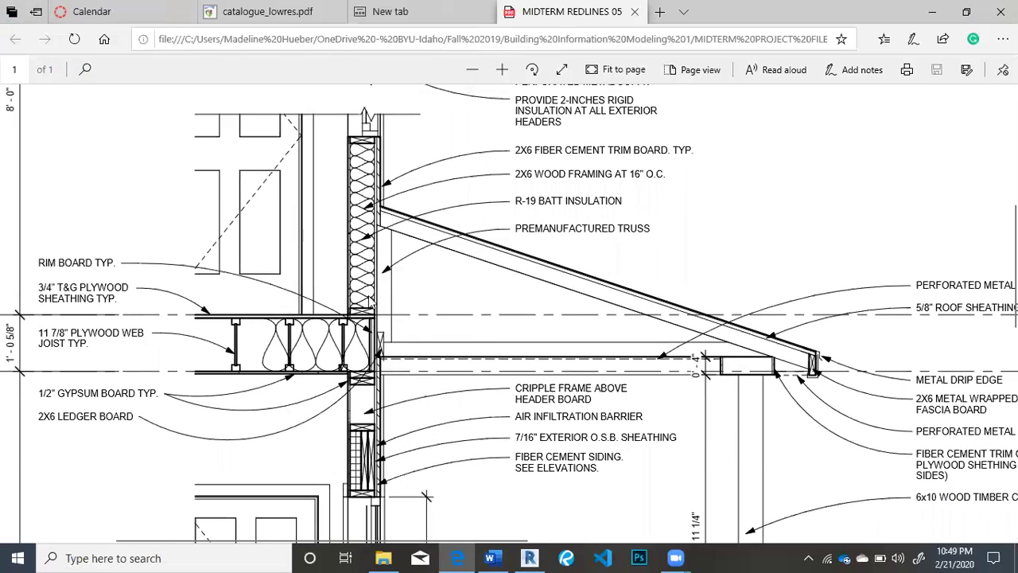
{"action": "scroll", "coordinate": [372, 298], "scroll_direction": "up", "scroll_amount": 3}
{"action": "scroll", "coordinate": [379, 294], "scroll_direction": "down", "scroll_amount": 3}
{"action": "scroll", "coordinate": [380, 293], "scroll_direction": "up", "scroll_amount": 3}
{"action": "scroll", "coordinate": [402, 453], "scroll_direction": "down", "scroll_amount": 2}
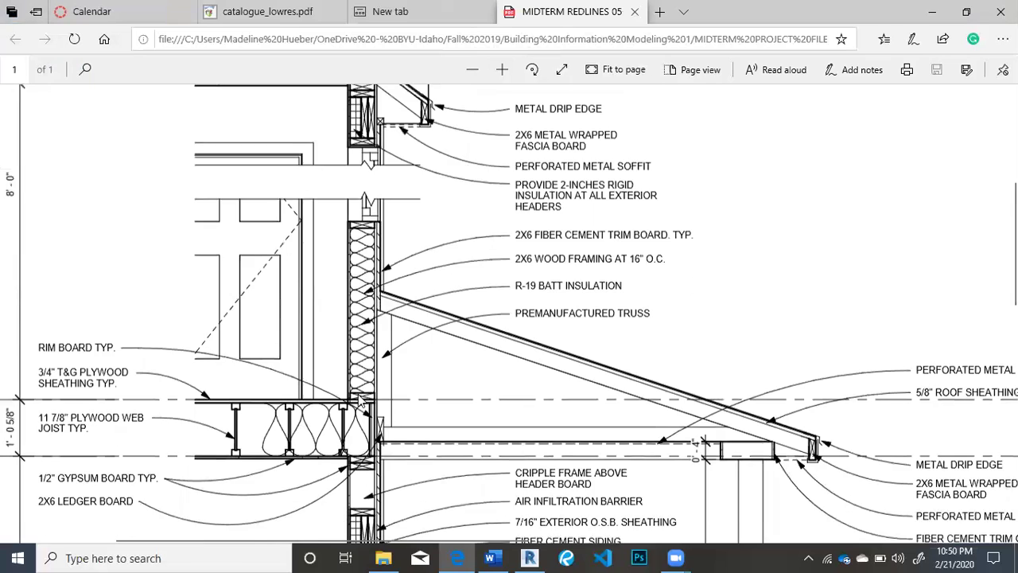
{"action": "scroll", "coordinate": [501, 90], "scroll_direction": "down", "scroll_amount": 3}
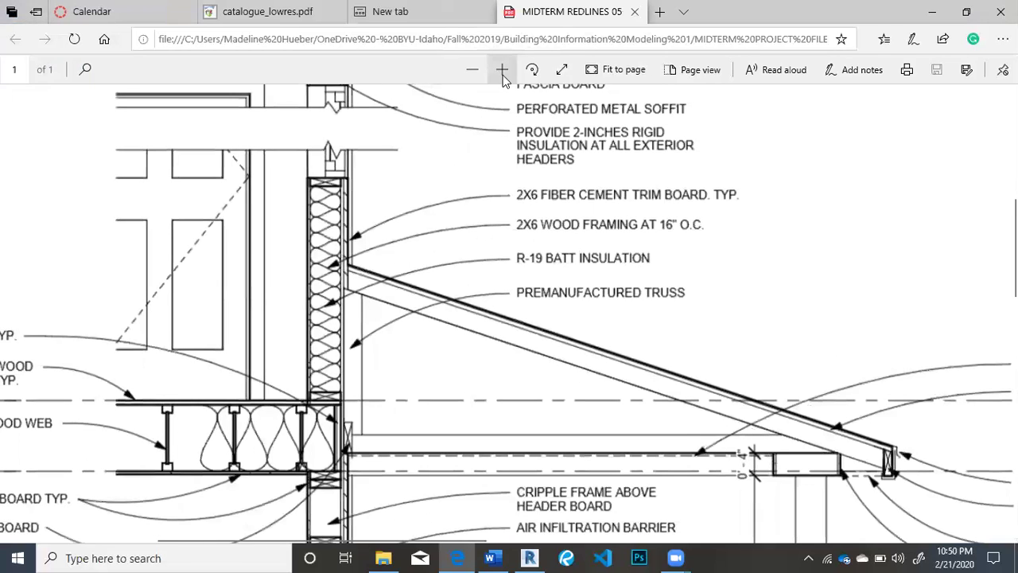
- Magnify the fiber cement siding and sheathing labels, zoom back out, and close the browser
{"action": "left_click", "coordinate": [502, 70]}
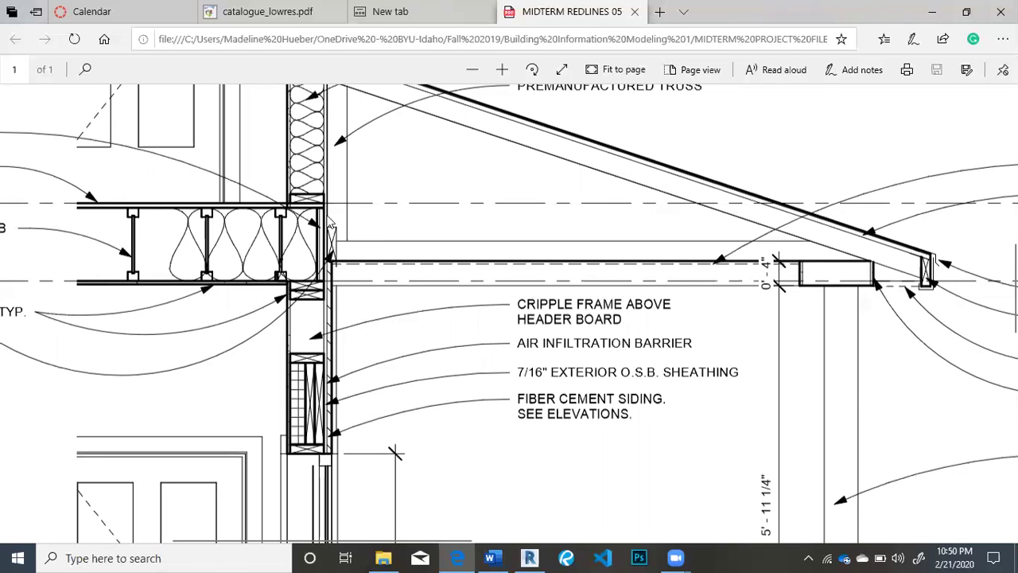
{"action": "scroll", "coordinate": [164, 233], "scroll_direction": "down", "scroll_amount": 1}
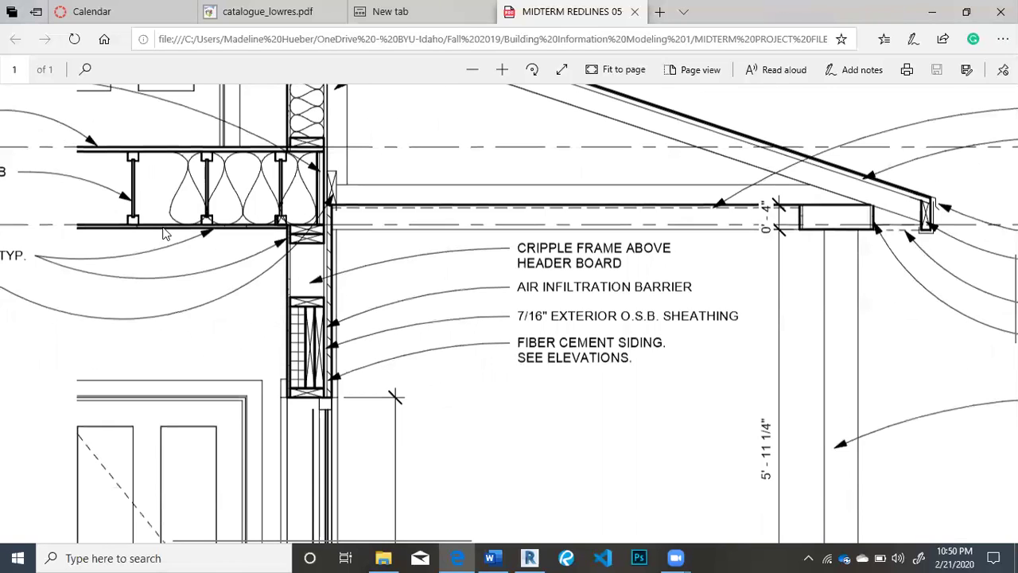
{"action": "left_click", "coordinate": [477, 69]}
{"action": "left_click", "coordinate": [477, 69]}
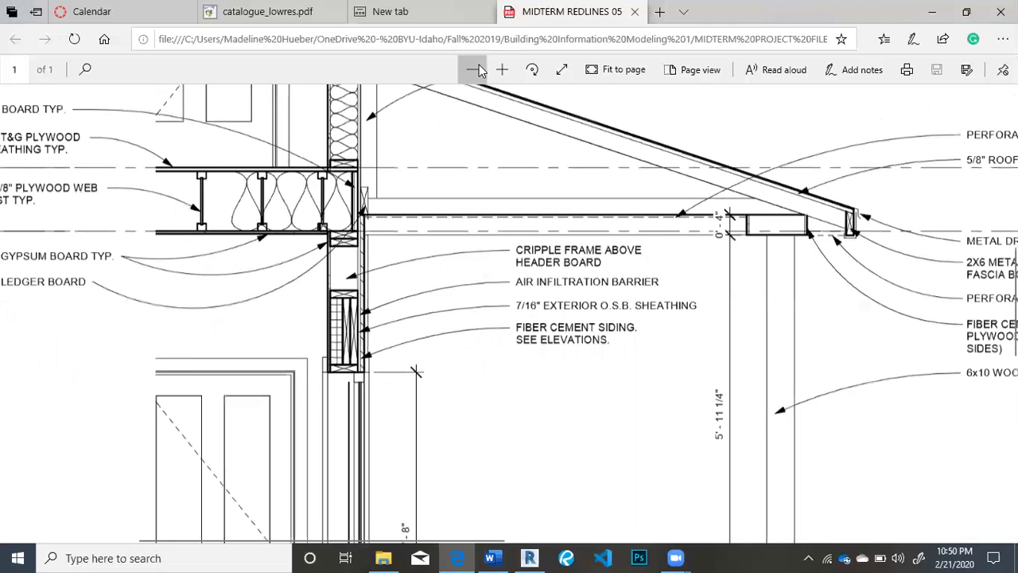
{"action": "left_click", "coordinate": [477, 69]}
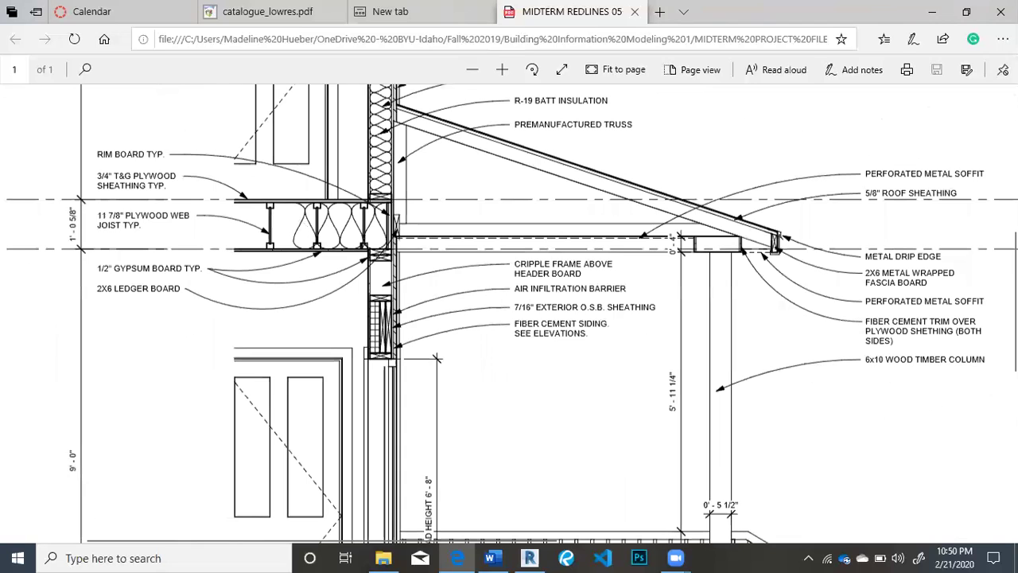
{"action": "left_click", "coordinate": [1001, 11]}
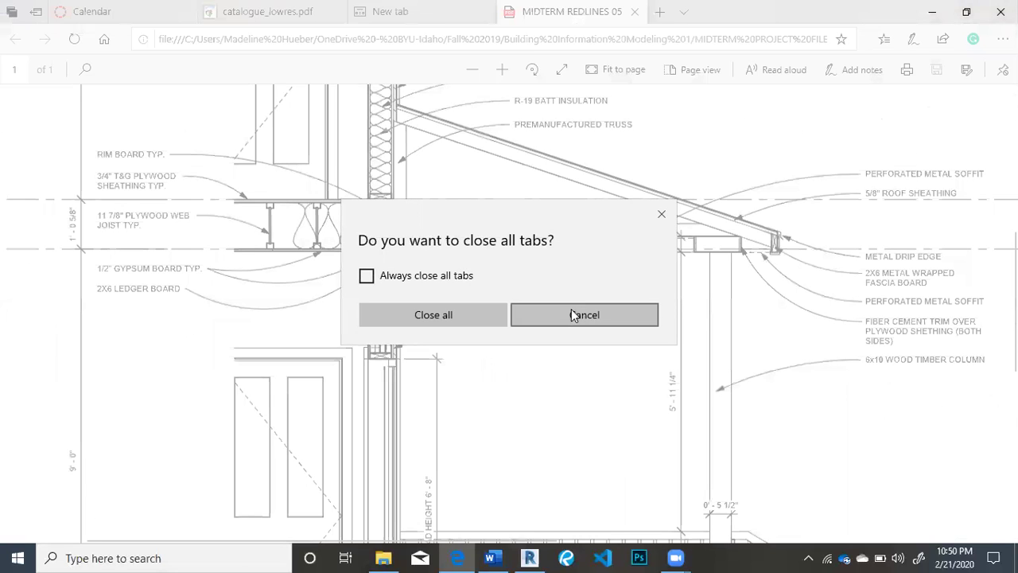
- Dismiss the close-all-tabs prompt and minimize the browser and File Explorer to return to Revit
{"action": "left_click", "coordinate": [571, 310]}
{"action": "left_click", "coordinate": [932, 11]}
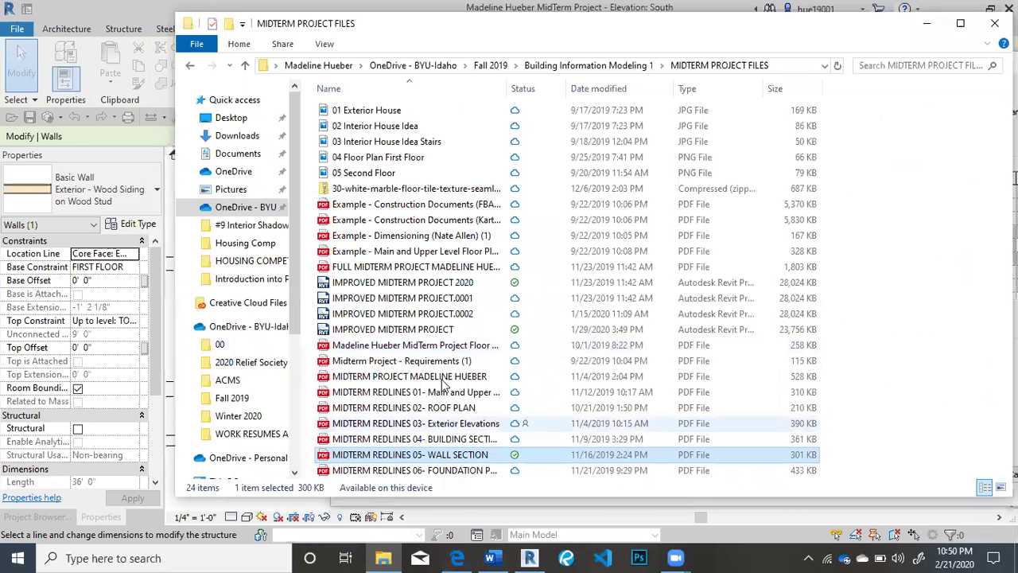
{"action": "left_click", "coordinate": [927, 23]}
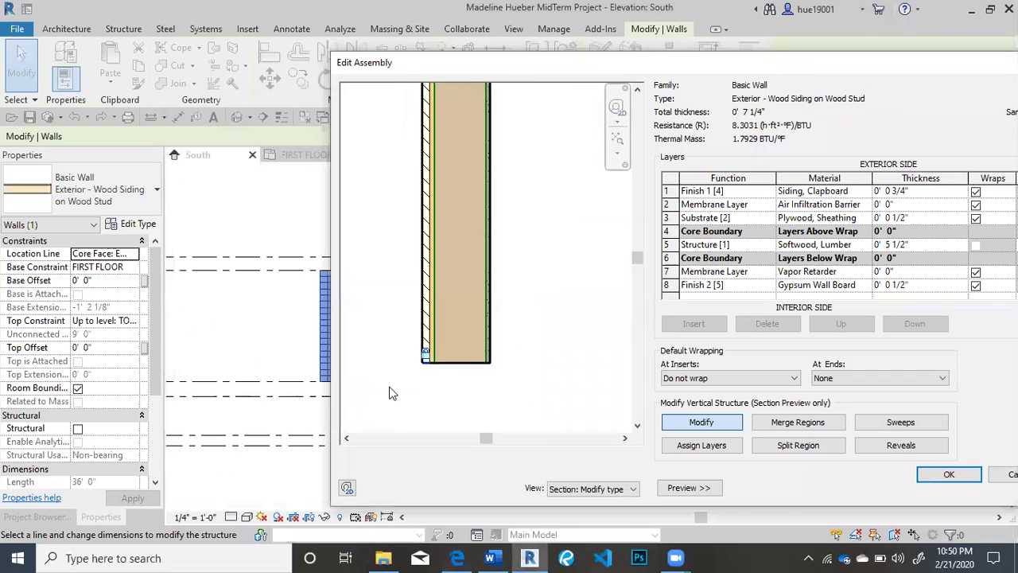
{"action": "scroll", "coordinate": [429, 367], "scroll_direction": "up", "scroll_amount": 5}
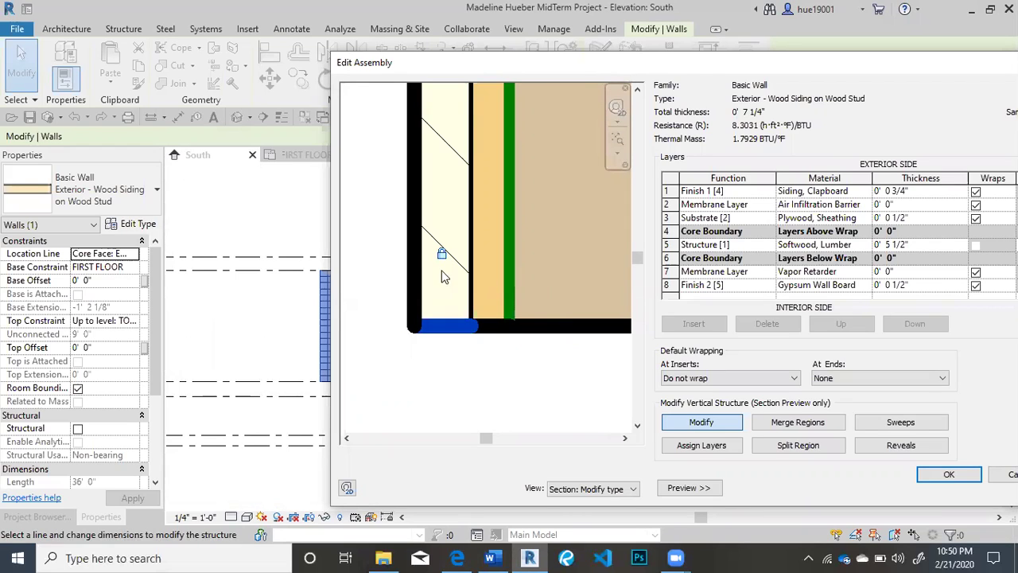
- Unlock the padlock on the outer layers' bottom boundary and confirm Edit Assembly with OK
{"action": "left_click", "coordinate": [441, 254]}
{"action": "left_click", "coordinate": [531, 358]}
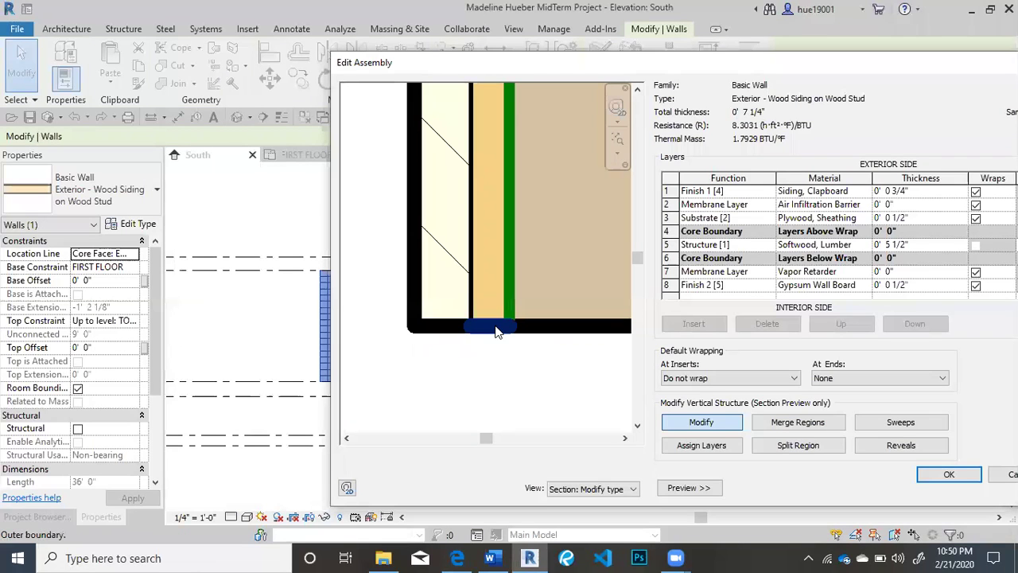
{"action": "left_click", "coordinate": [494, 329]}
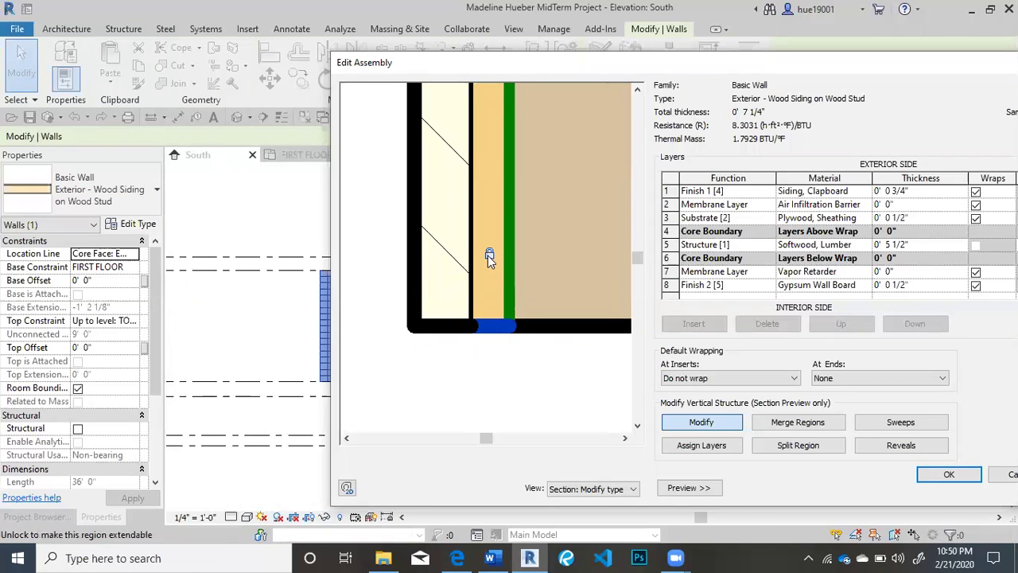
{"action": "left_click", "coordinate": [495, 330]}
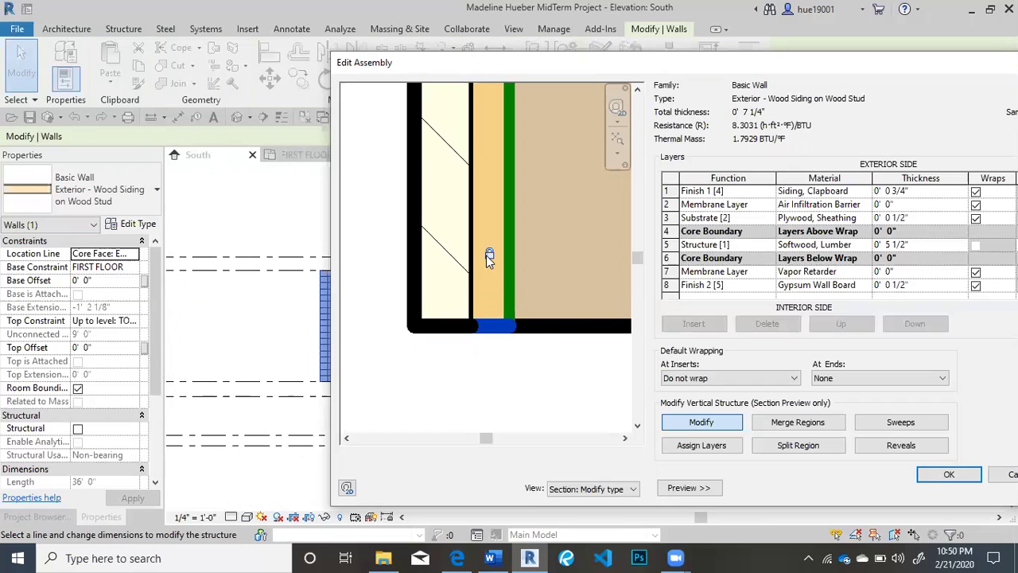
{"action": "scroll", "coordinate": [491, 262], "scroll_direction": "up", "scroll_amount": 3}
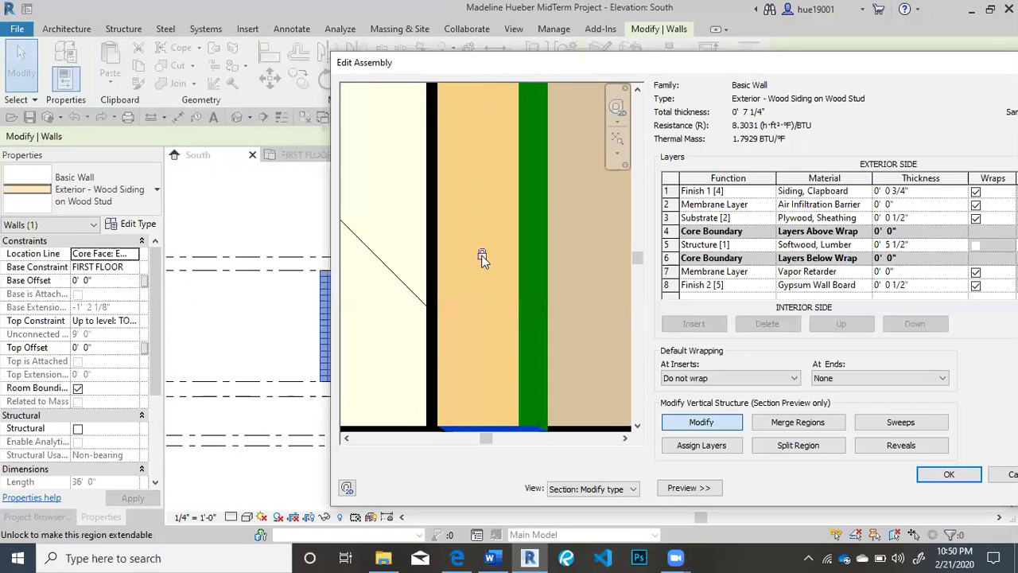
{"action": "scroll", "coordinate": [452, 316], "scroll_direction": "down", "scroll_amount": 3}
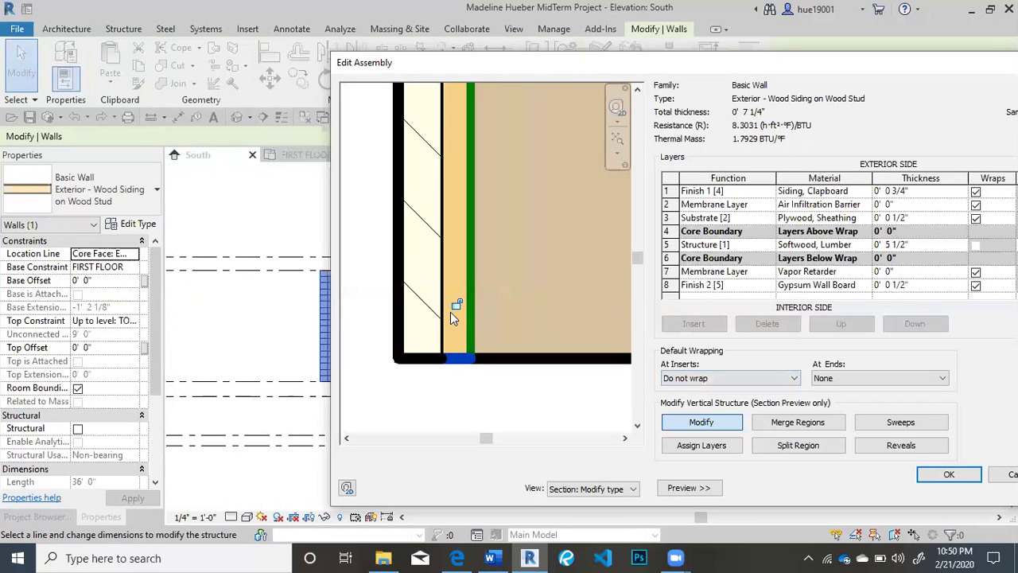
{"action": "left_click", "coordinate": [450, 399]}
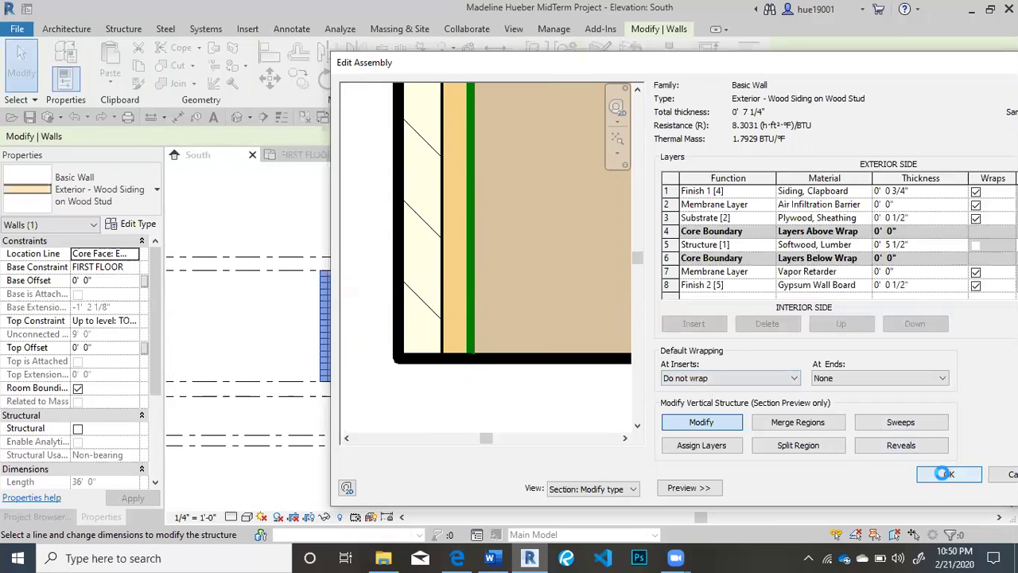
{"action": "left_click", "coordinate": [947, 473]}
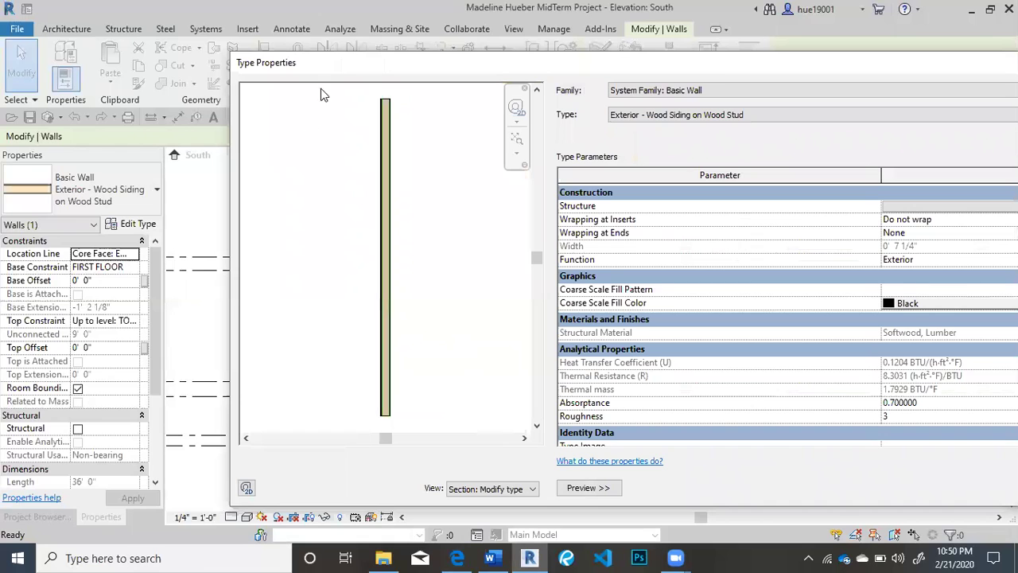
{"action": "left_click_drag", "start_coordinate": [244, 65], "coordinate": [136, 65]}
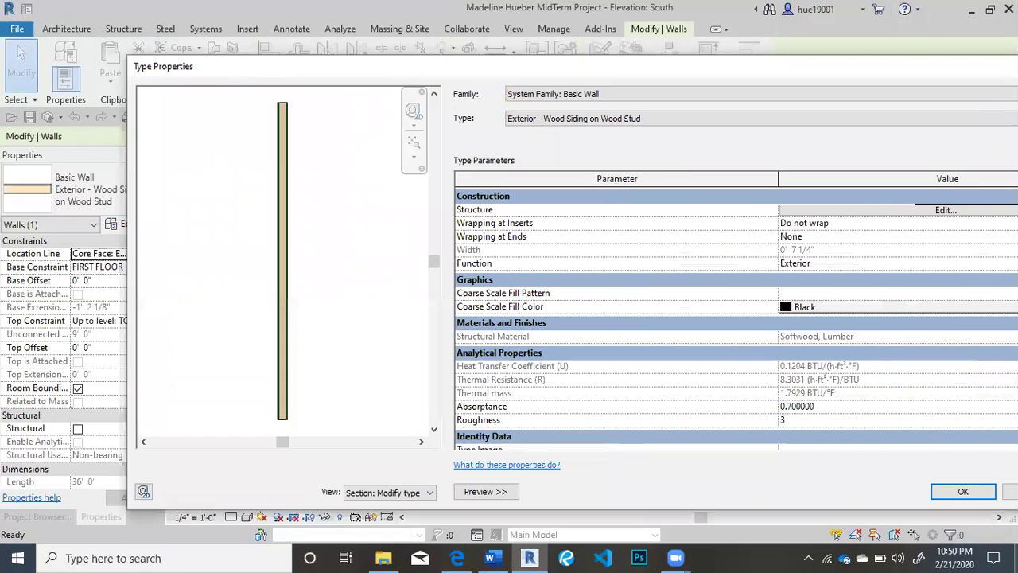
- Close Type Properties, reselect the siding wall and set its Base Extension Distance to -6' 0"
{"action": "left_click", "coordinate": [964, 493]}
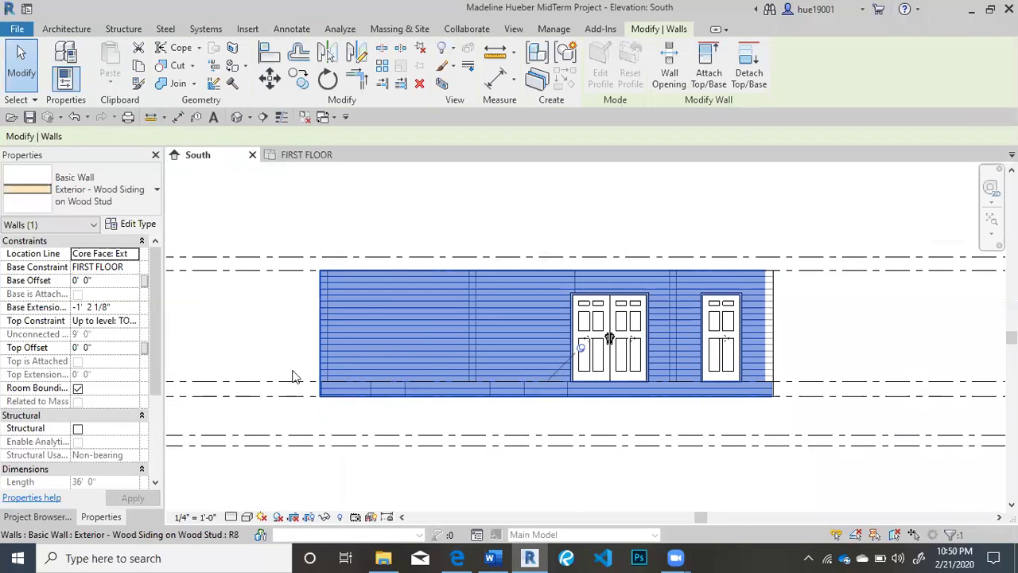
{"action": "left_click", "coordinate": [476, 423]}
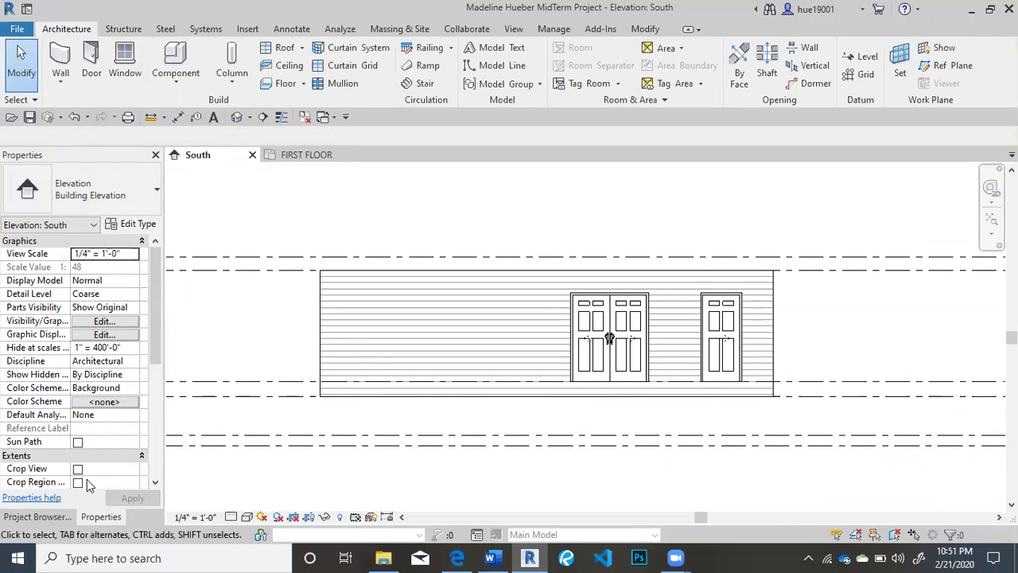
{"action": "left_click", "coordinate": [375, 346]}
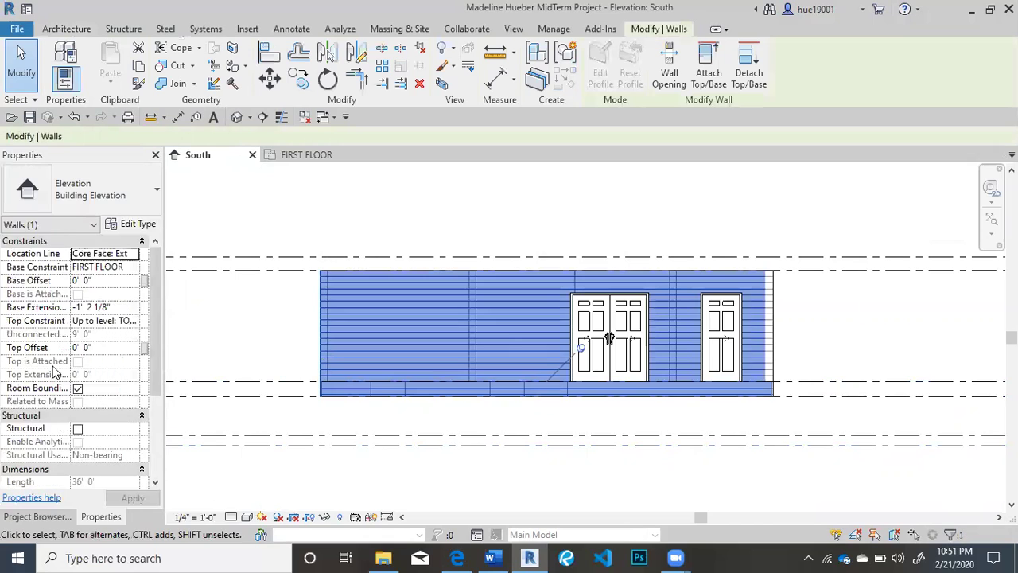
{"action": "left_click", "coordinate": [115, 307]}
{"action": "left_click_drag", "start_coordinate": [116, 307], "coordinate": [8, 322]}
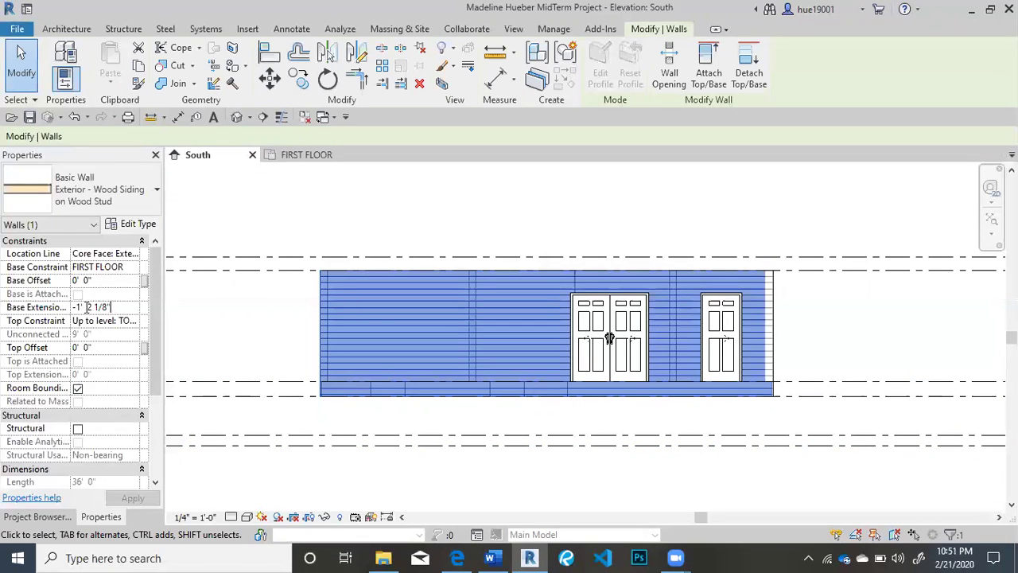
{"action": "left_click", "coordinate": [87, 307]}
{"action": "key", "text": "BackSpace"}
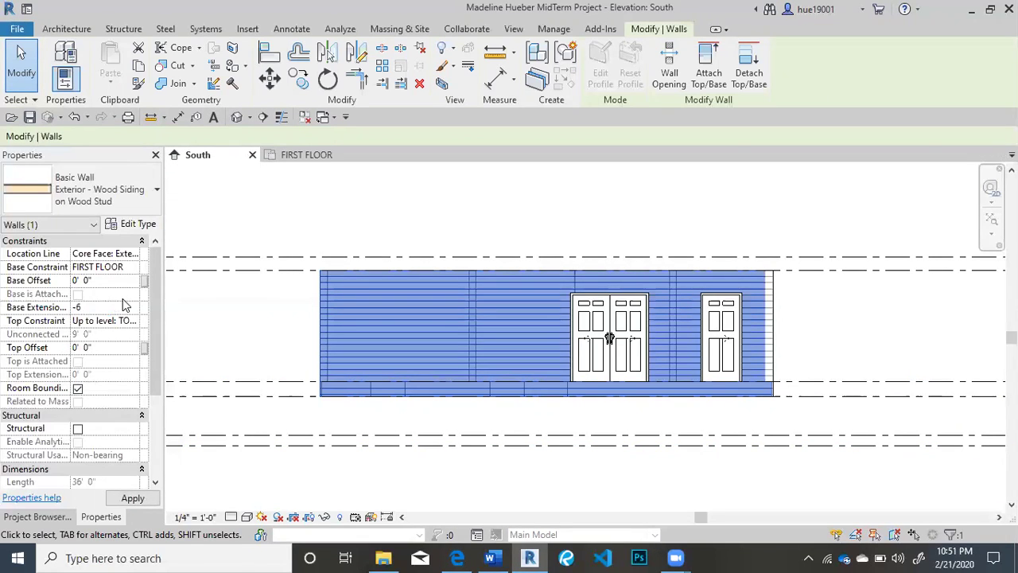
{"action": "left_click", "coordinate": [286, 335]}
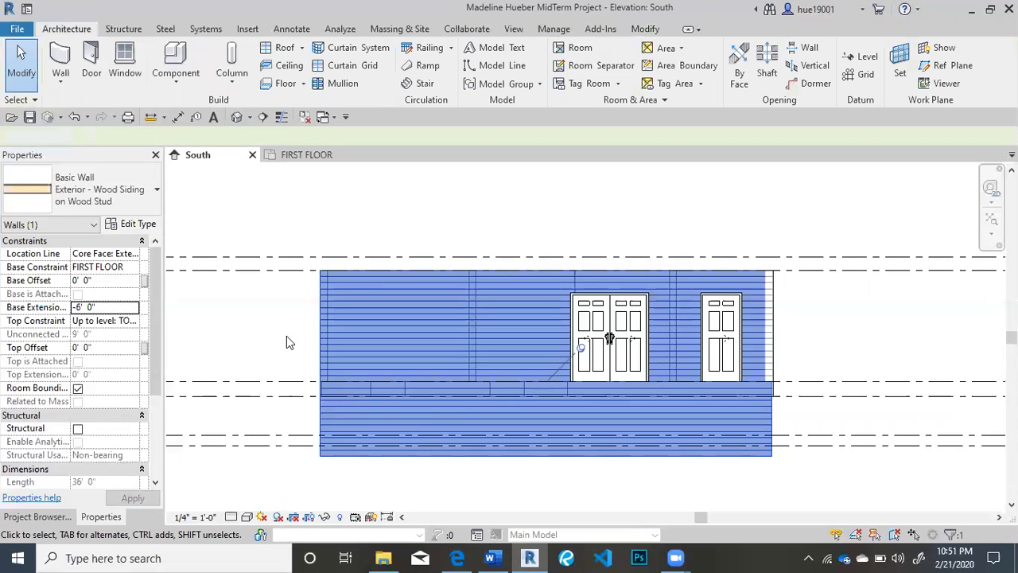
- Reselect the wall and pan to show the TOP OF FOUNDATION level marker and double door
{"action": "left_click", "coordinate": [321, 422]}
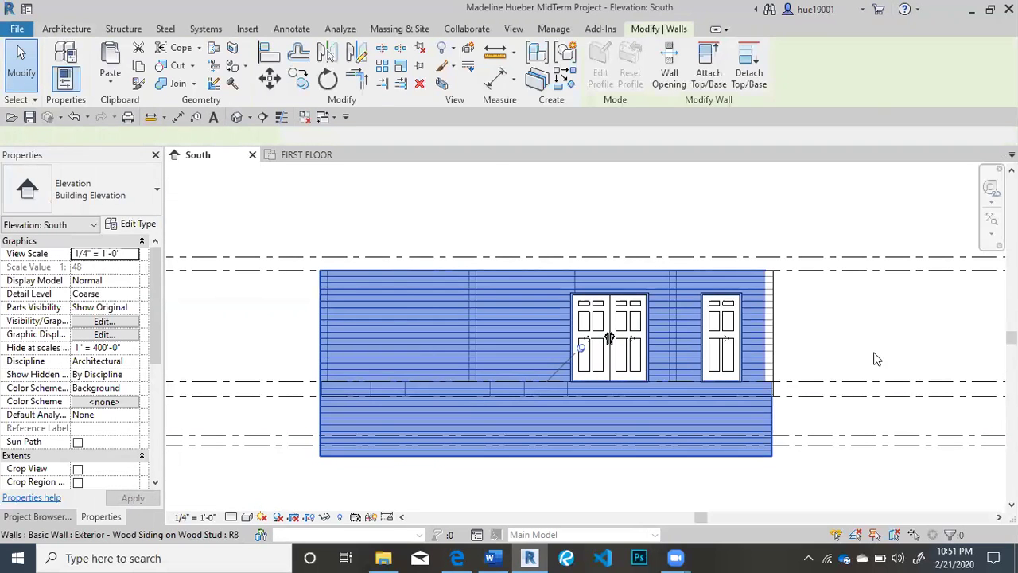
{"action": "middle_click_drag", "start_coordinate": [774, 391], "coordinate": [493, 396]}
{"action": "scroll", "coordinate": [493, 395], "scroll_direction": "up", "scroll_amount": 1}
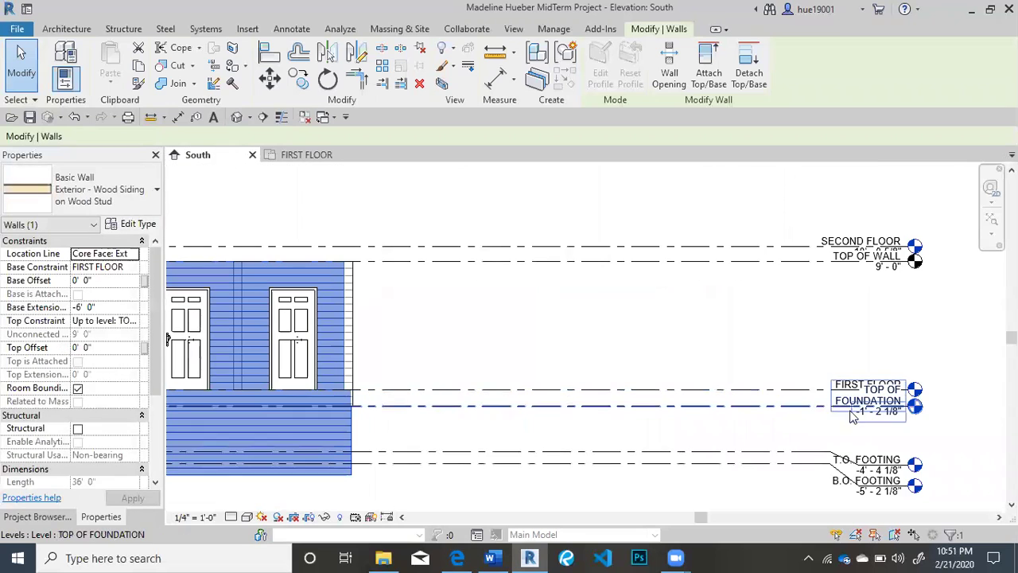
{"action": "middle_click_drag", "start_coordinate": [164, 338], "coordinate": [299, 325]}
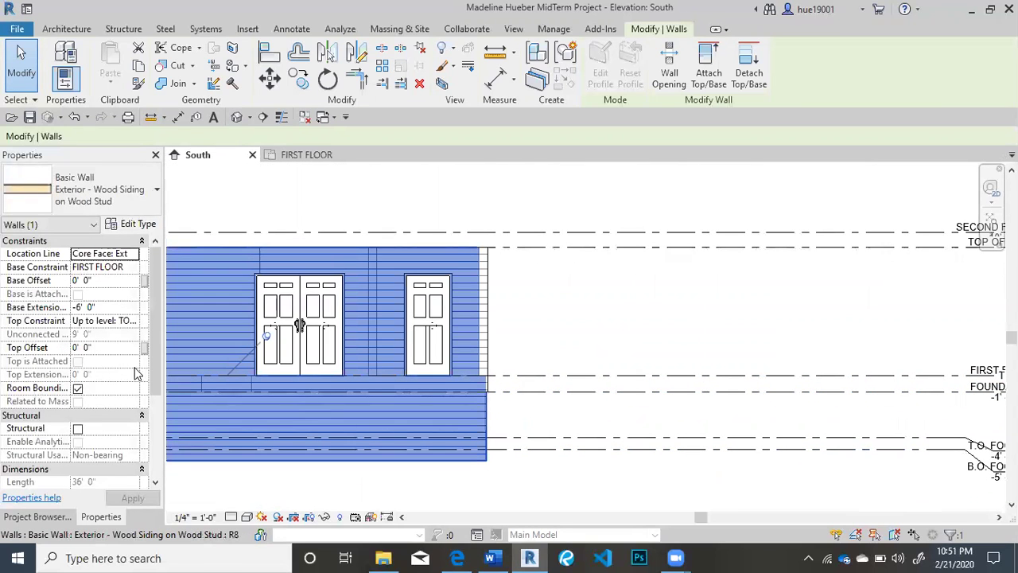
- Commit a -1' 0" Base Extension Distance, then edit the value toward -1' 0 1/8"
{"action": "left_click", "coordinate": [127, 307]}
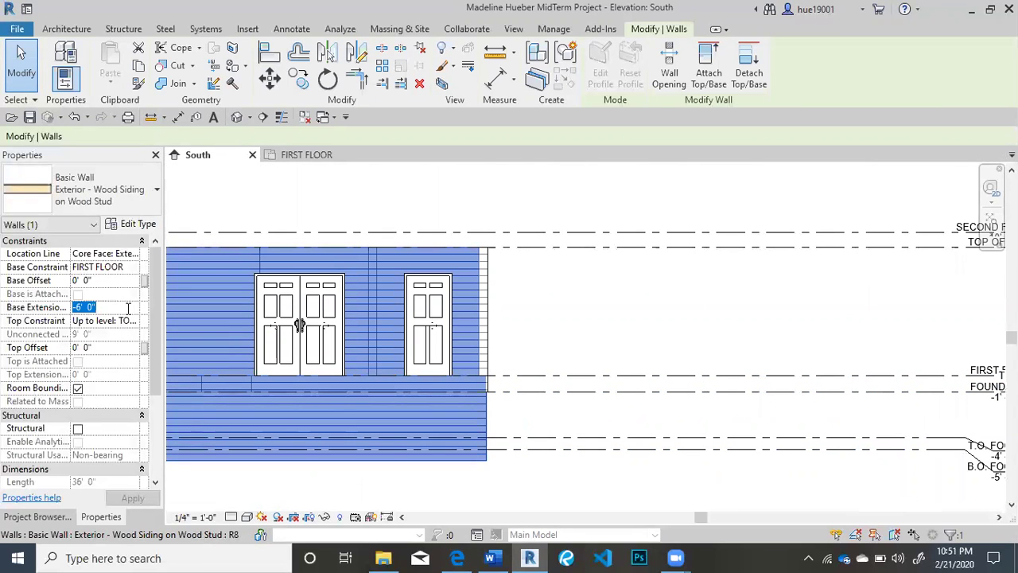
{"action": "type", "text": "-1"}
{"action": "key", "text": "Return"}
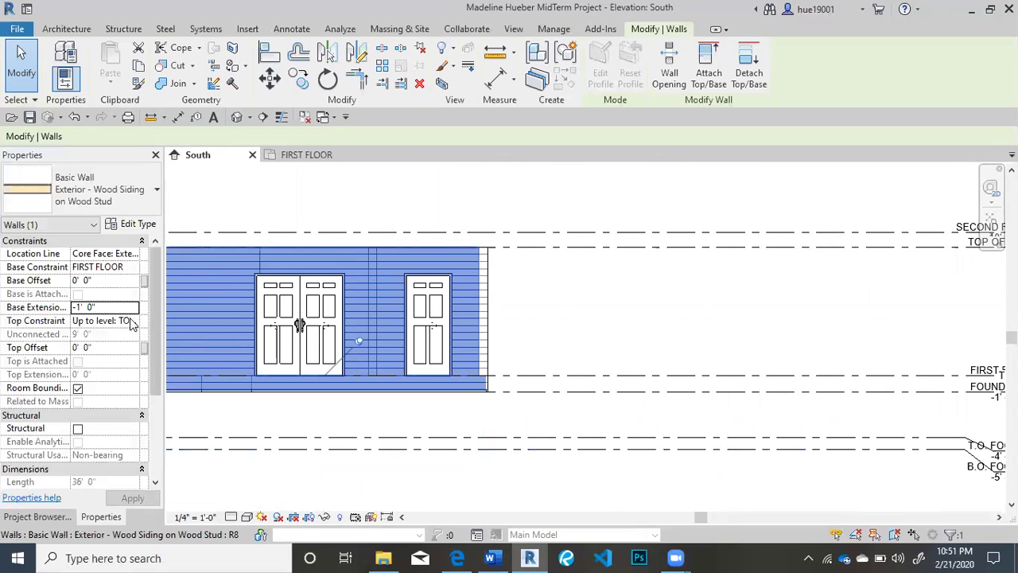
{"action": "left_click", "coordinate": [117, 308]}
{"action": "left_click", "coordinate": [117, 307]}
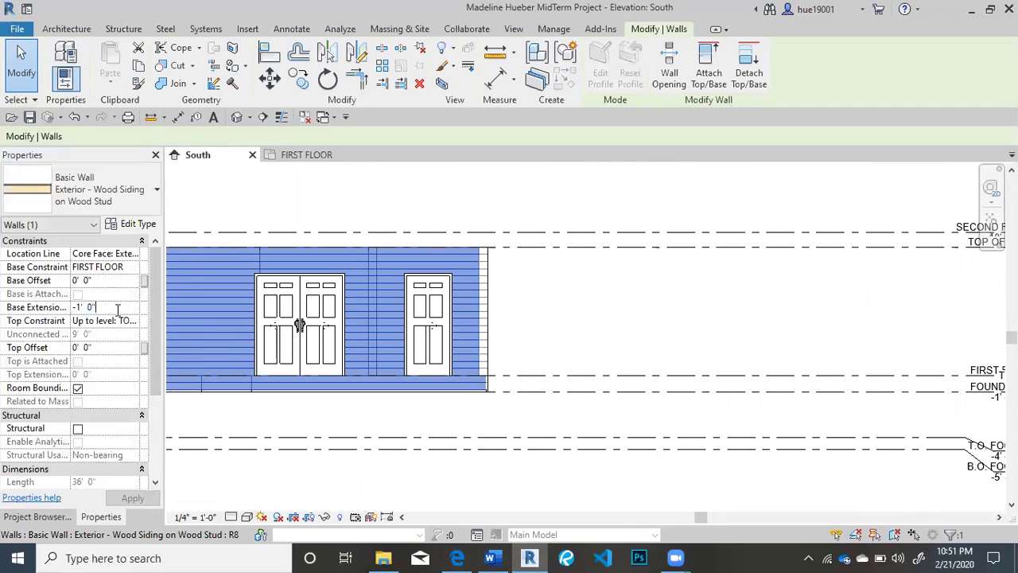
{"action": "key", "text": "BackSpace"}
{"action": "key", "text": "BackSpace"}
{"action": "key", "text": "BackSpace"}
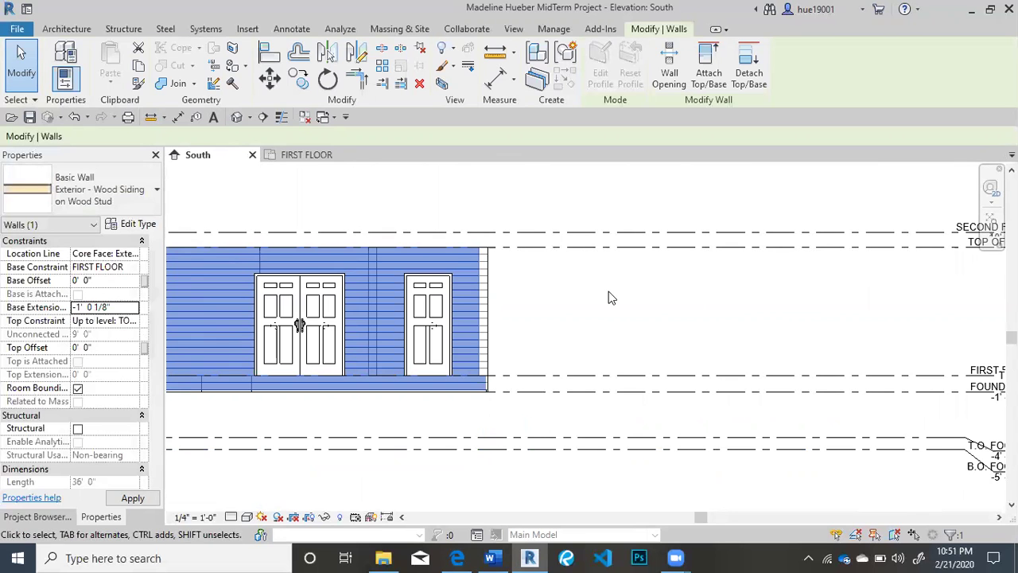
{"action": "scroll", "coordinate": [556, 306], "scroll_direction": "down", "scroll_amount": 2}
{"action": "middle_click_drag", "start_coordinate": [541, 315], "coordinate": [262, 351]}
{"action": "left_click", "coordinate": [689, 295]}
{"action": "scroll", "coordinate": [644, 311], "scroll_direction": "up", "scroll_amount": 2}
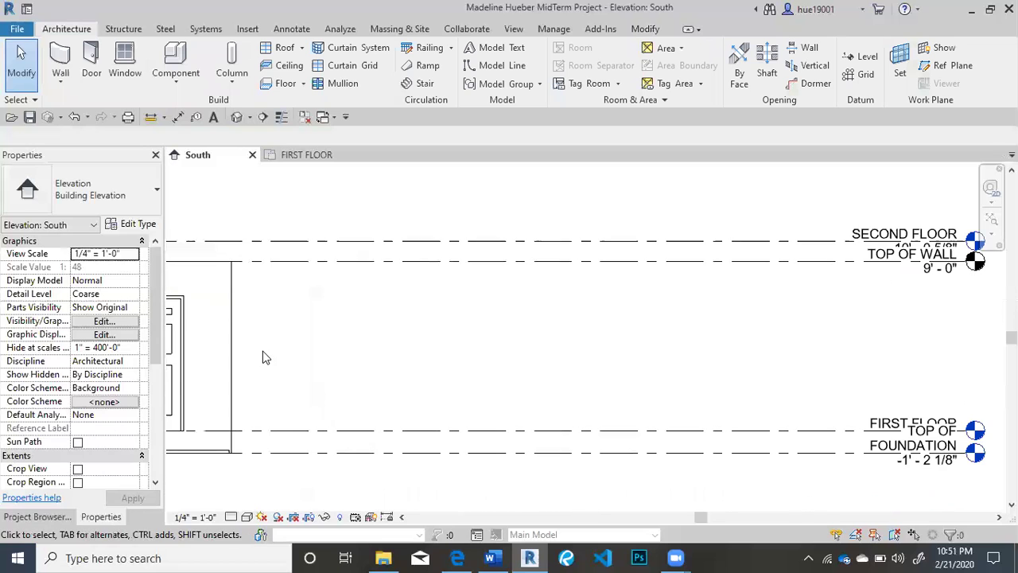
{"action": "scroll", "coordinate": [393, 370], "scroll_direction": "up", "scroll_amount": 1}
{"action": "middle_click_drag", "start_coordinate": [393, 371], "coordinate": [993, 337]}
{"action": "scroll", "coordinate": [994, 336], "scroll_direction": "down", "scroll_amount": 2}
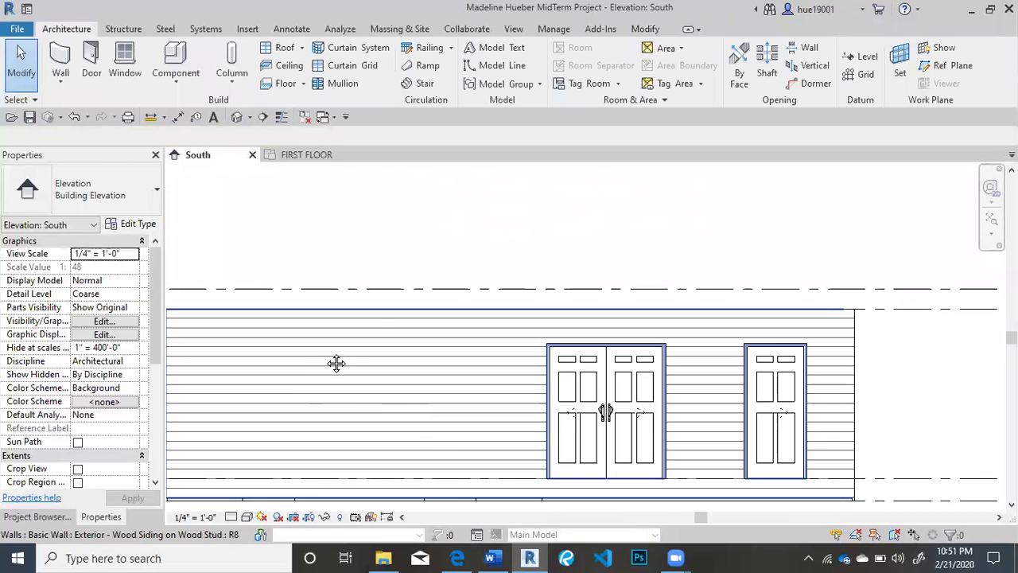
{"action": "scroll", "coordinate": [337, 363], "scroll_direction": "up", "scroll_amount": 2}
{"action": "middle_click_drag", "start_coordinate": [336, 364], "coordinate": [213, 353]}
{"action": "middle_click_drag", "start_coordinate": [257, 409], "coordinate": [336, 370]}
{"action": "scroll", "coordinate": [332, 368], "scroll_direction": "up", "scroll_amount": 1}
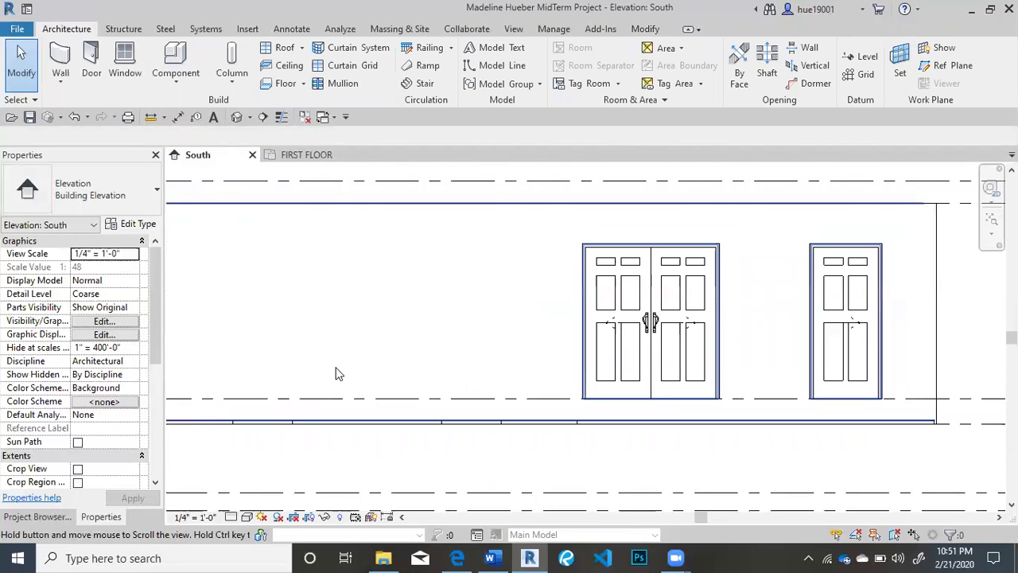